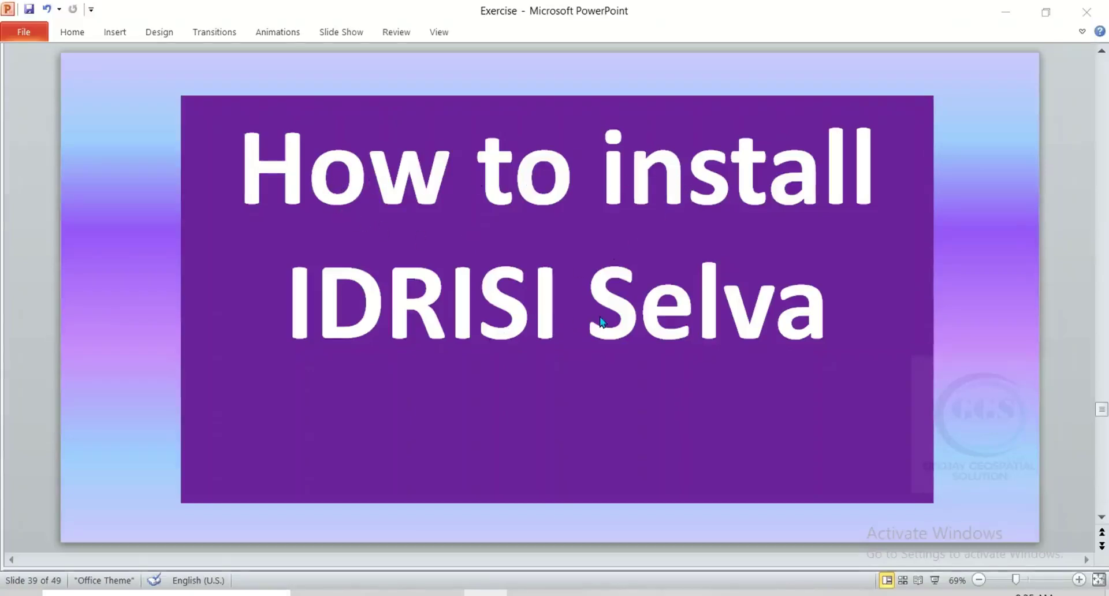
Show the Tutorial > New folder in File Explorer and select the IDRISI_17.02_The_Selva_Edition archive.
{"action": "left_click", "coordinate": [1006, 11]}
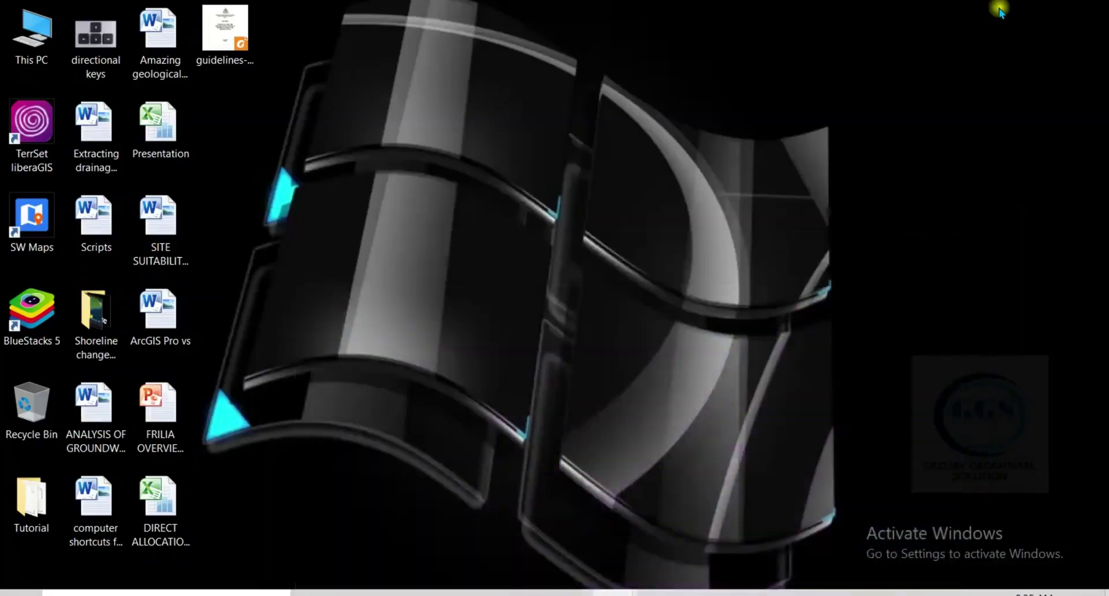
{"action": "left_click", "coordinate": [400, 591]}
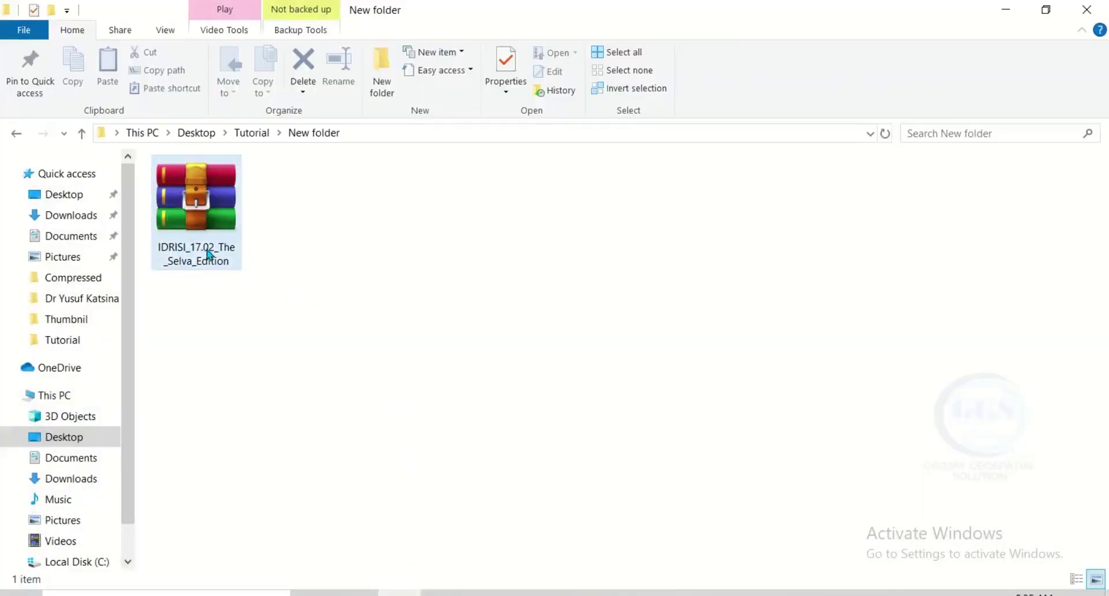
{"action": "left_click", "coordinate": [192, 210]}
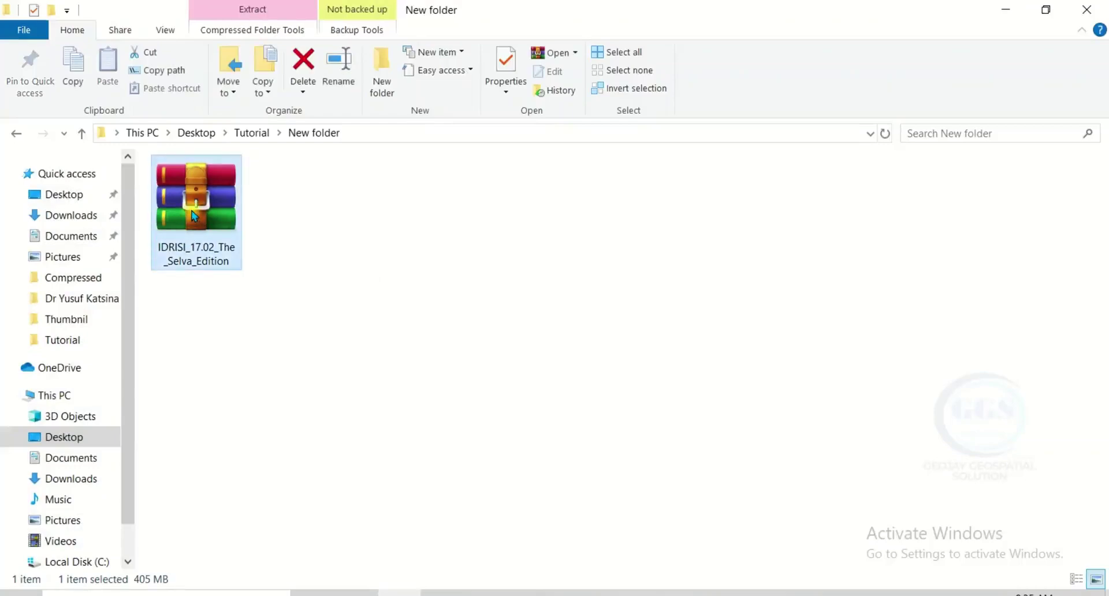
Extract the IDRISI archive with WinRAR to the suggested folder, entering the archive password.
{"action": "right_click", "coordinate": [192, 212]}
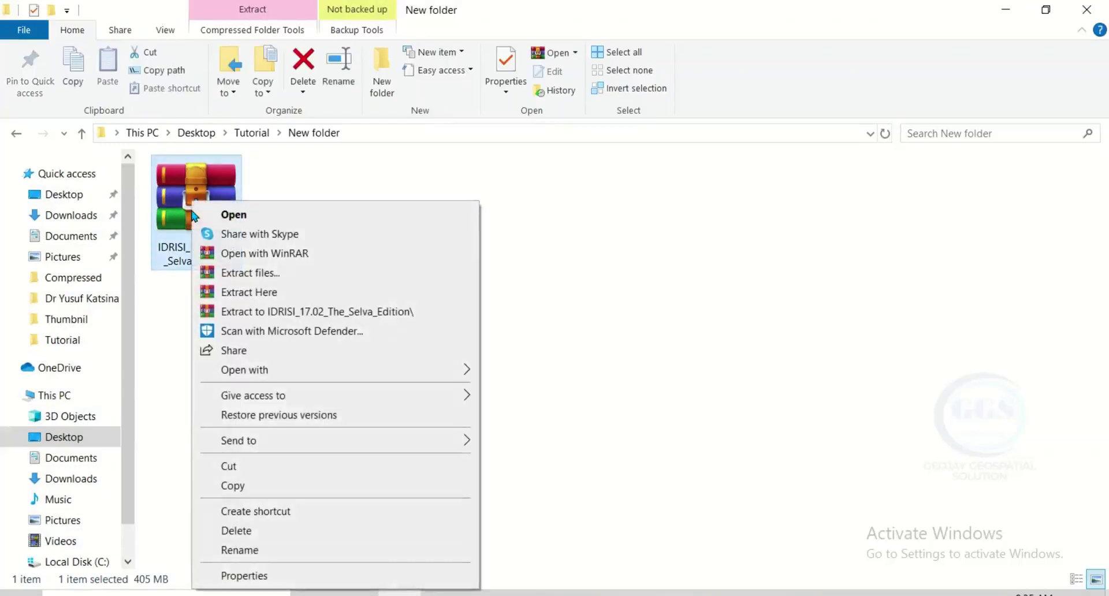
{"action": "left_click", "coordinate": [248, 276]}
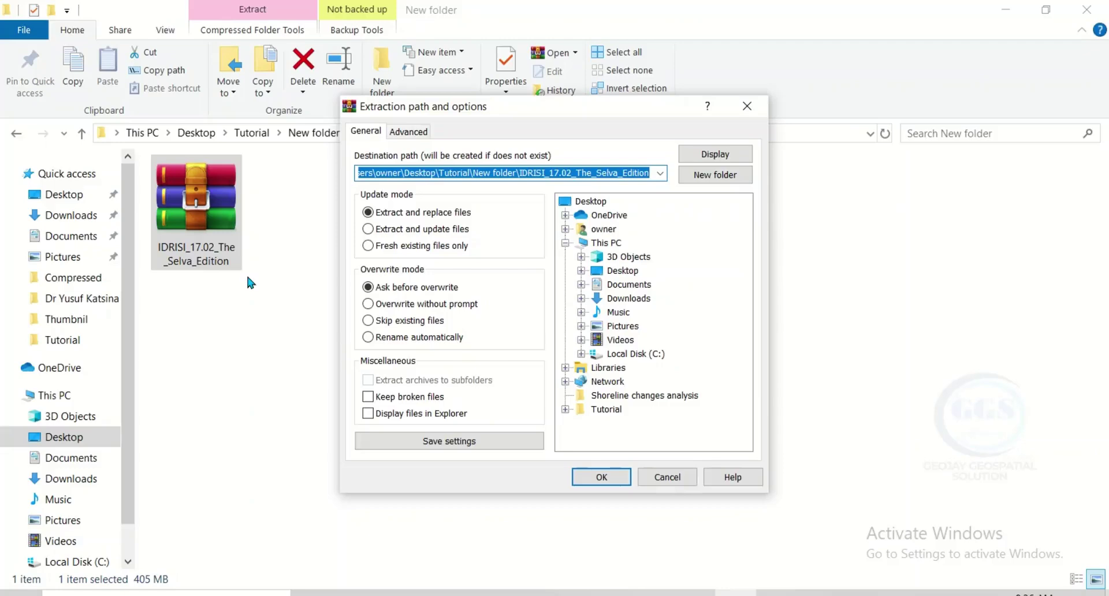
{"action": "left_click", "coordinate": [602, 477]}
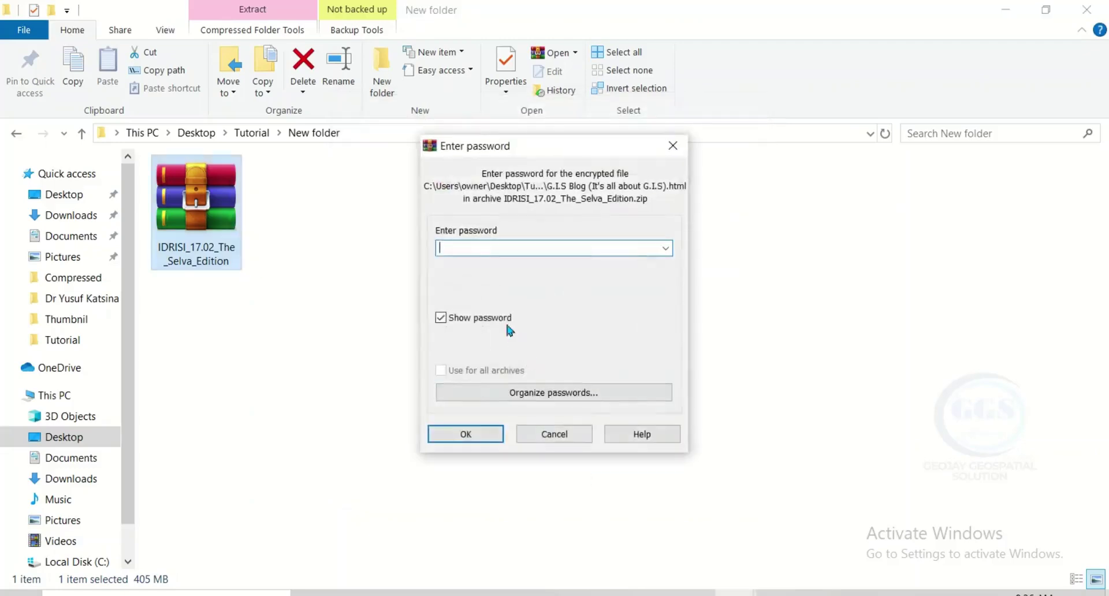
{"action": "type", "text": "GGS"}
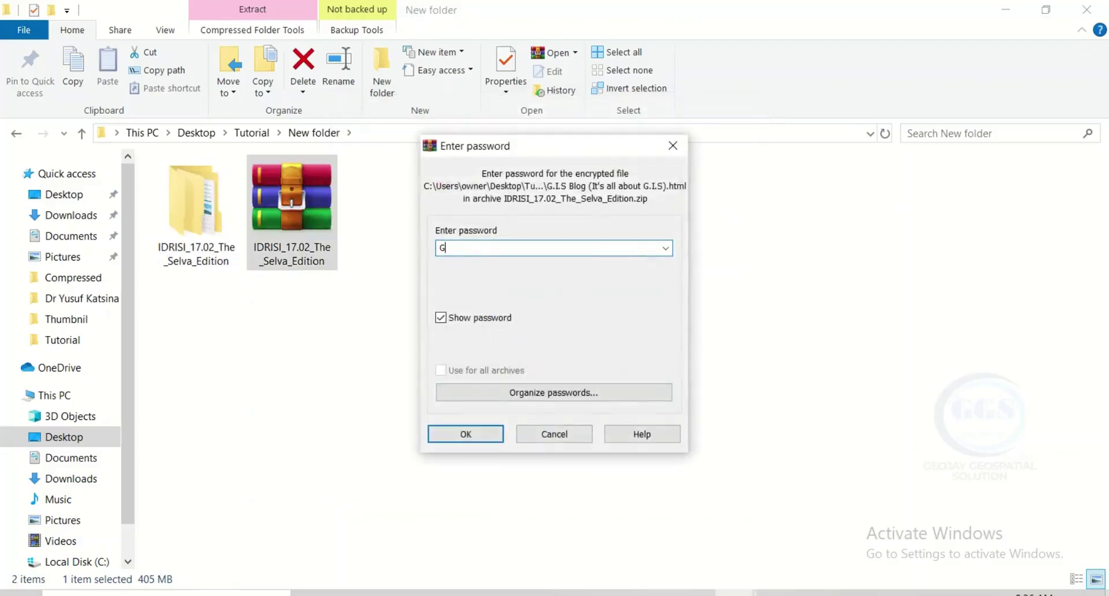
{"action": "left_click", "coordinate": [468, 436]}
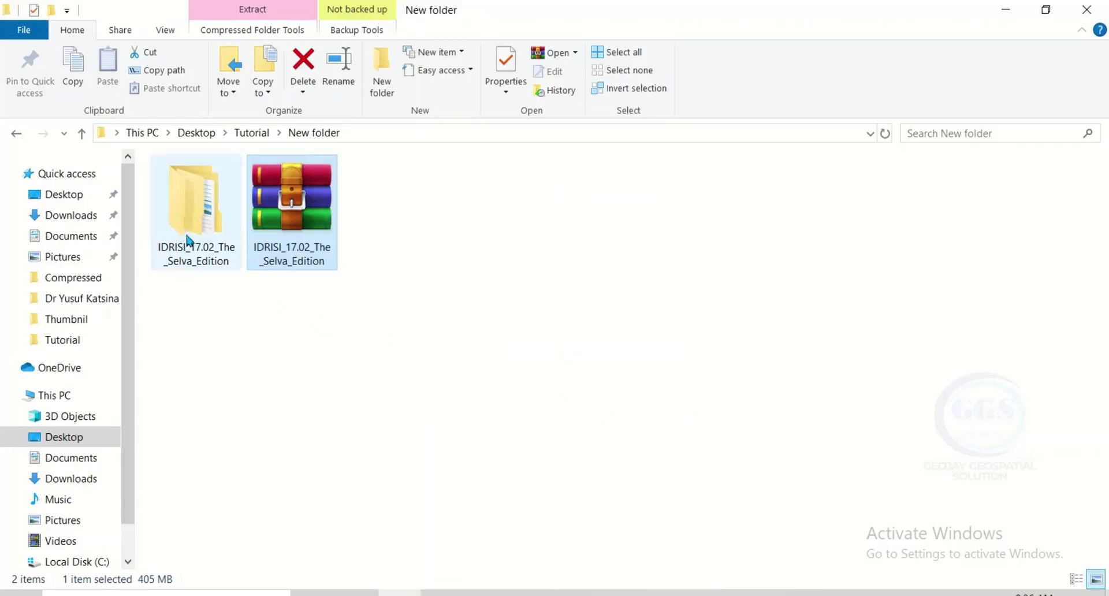
Open IDRISI_17.02_The_Selva_Edition > IDRISI_17.02_The_Selva_Edition > install and select Setup_IDRISI_Selva_02.
{"action": "left_click", "coordinate": [199, 219]}
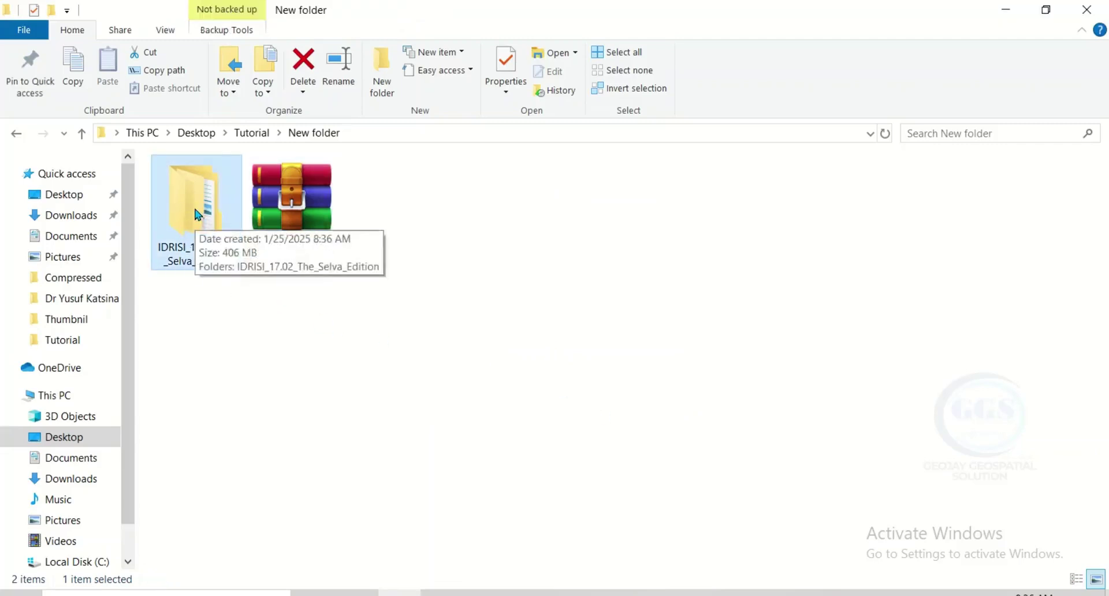
{"action": "double_click", "coordinate": [197, 215]}
{"action": "double_click", "coordinate": [230, 192]}
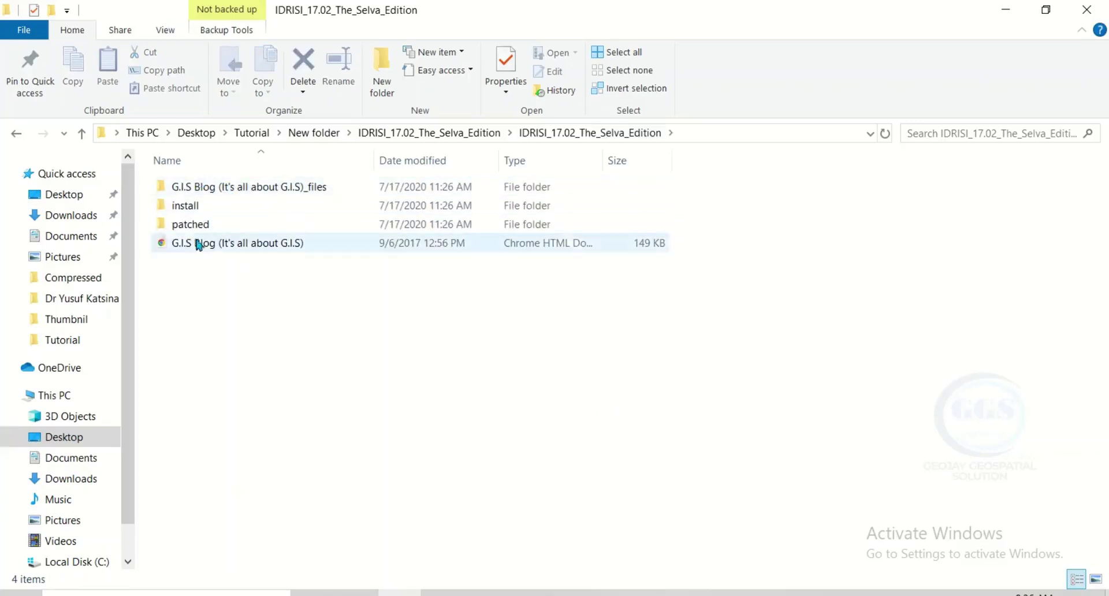
{"action": "left_click", "coordinate": [204, 206]}
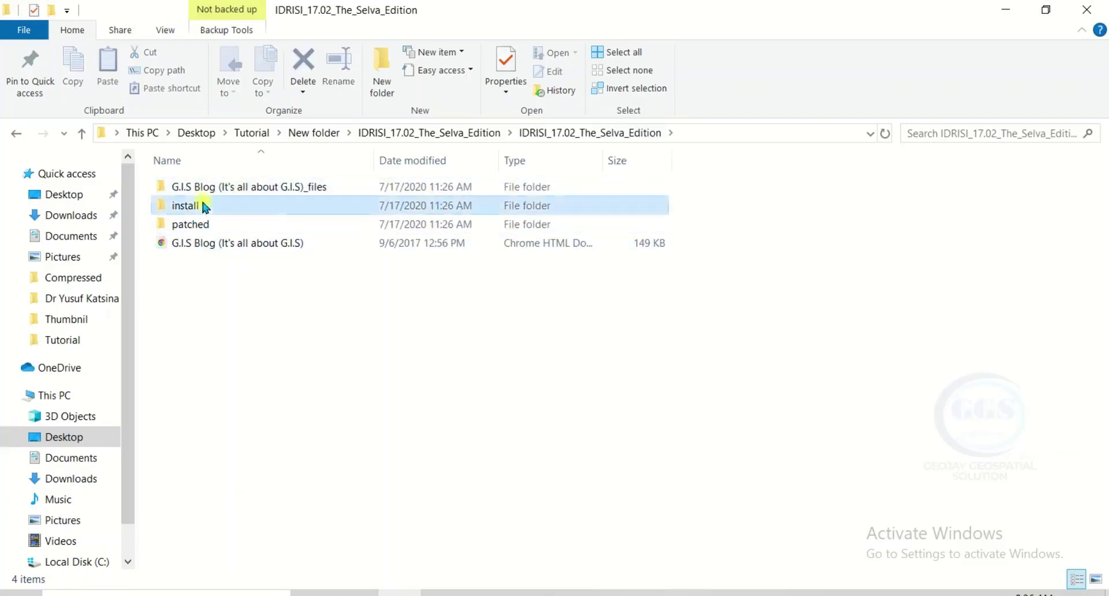
{"action": "double_click", "coordinate": [203, 207]}
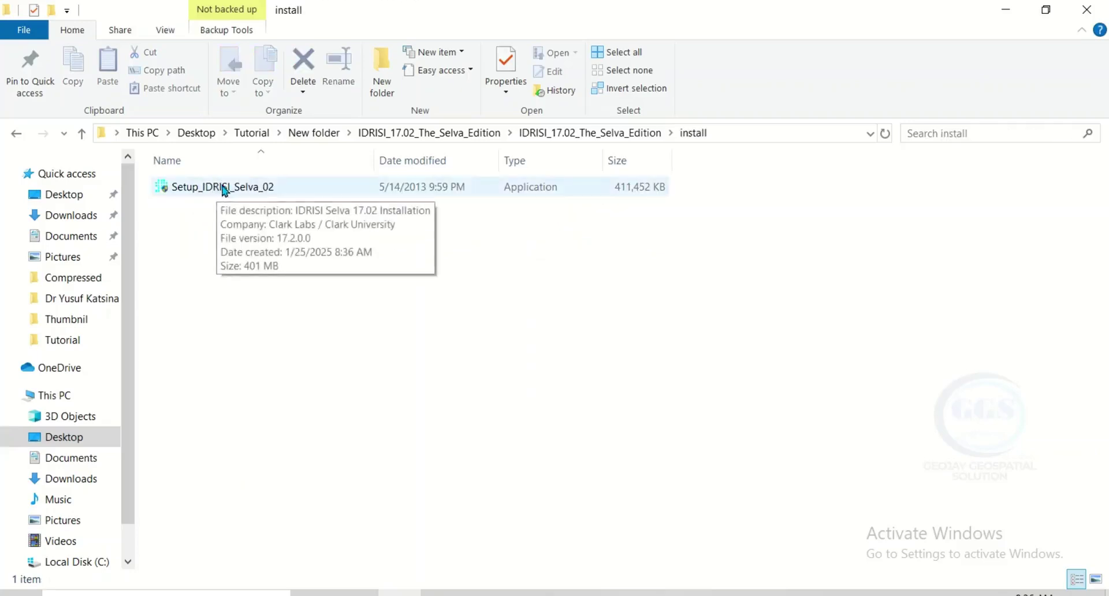
{"action": "left_click", "coordinate": [255, 193]}
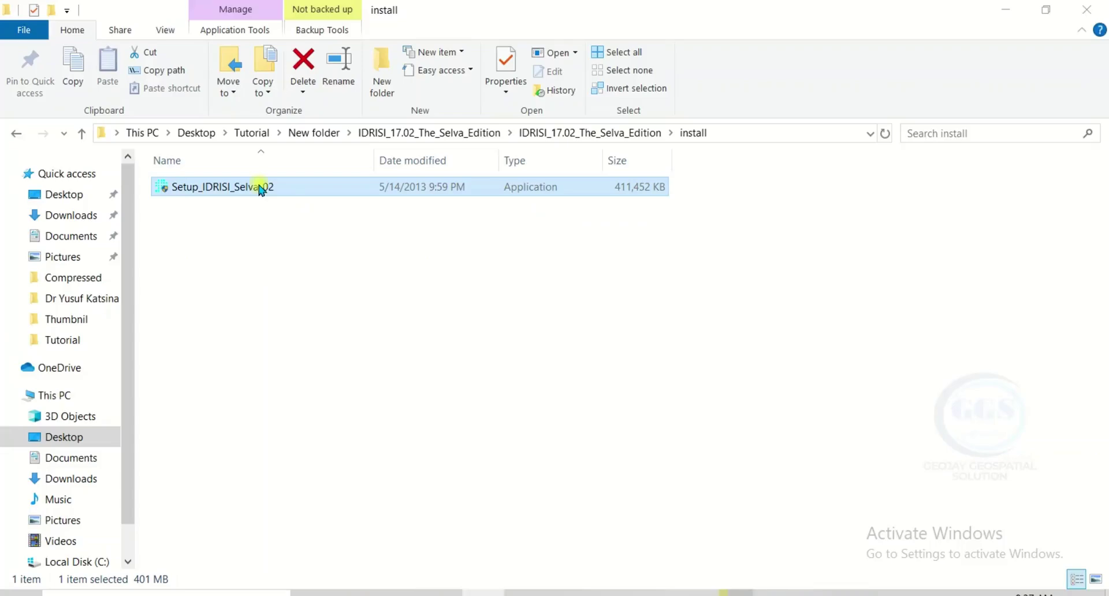
Run Setup_IDRISI_Selva_02 as administrator.
{"action": "right_click", "coordinate": [260, 188]}
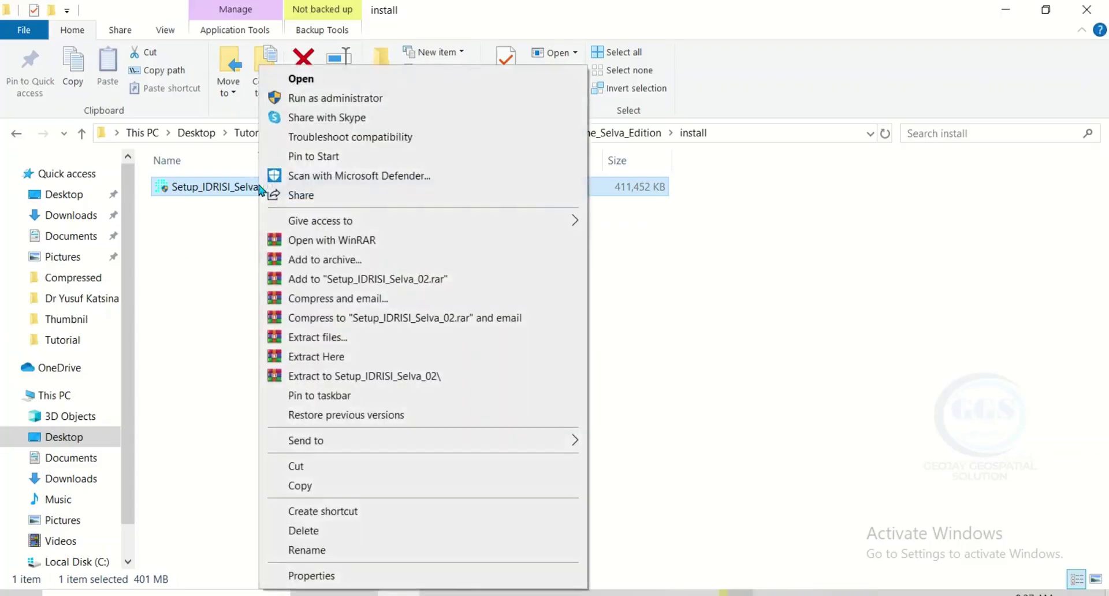
{"action": "left_click", "coordinate": [323, 98]}
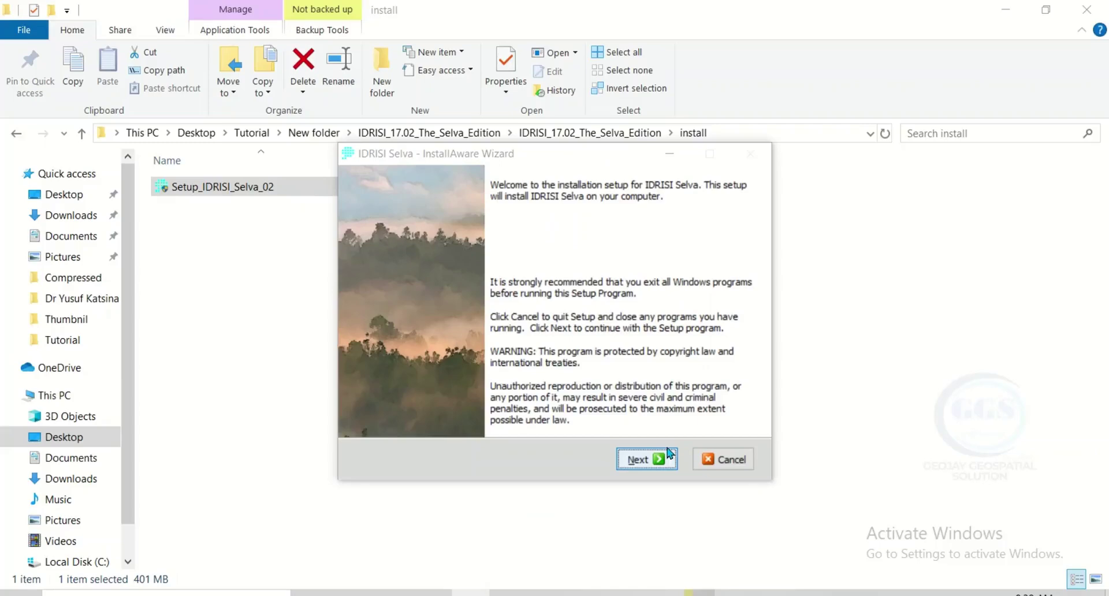
Accept the license agreement and advance past the ReadMe to the registration page.
{"action": "left_click", "coordinate": [636, 461]}
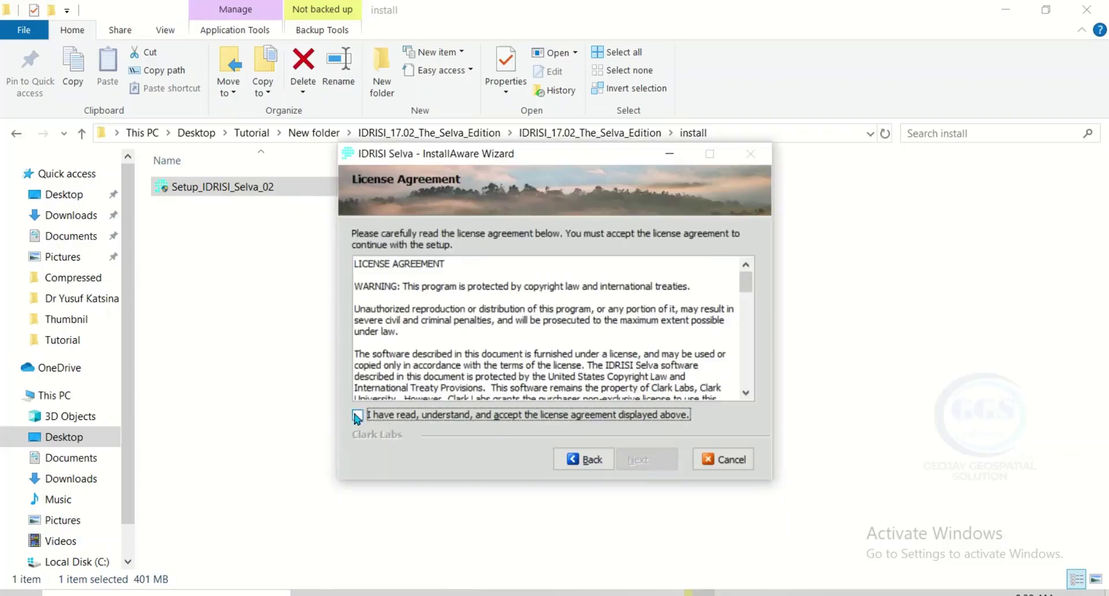
{"action": "left_click", "coordinate": [357, 416]}
{"action": "left_click", "coordinate": [649, 464]}
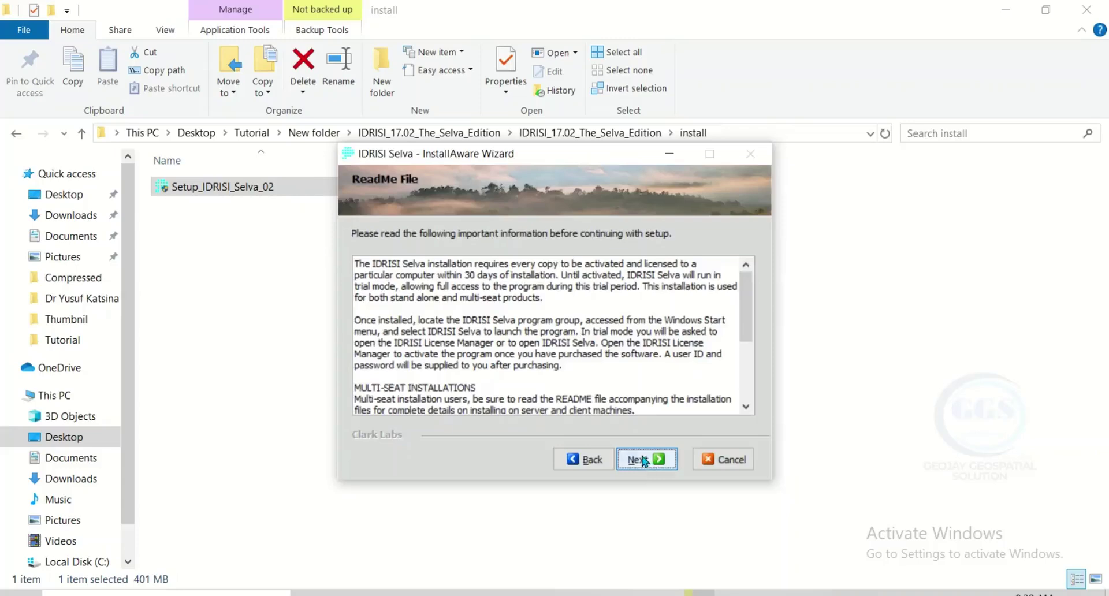
{"action": "left_click", "coordinate": [643, 461]}
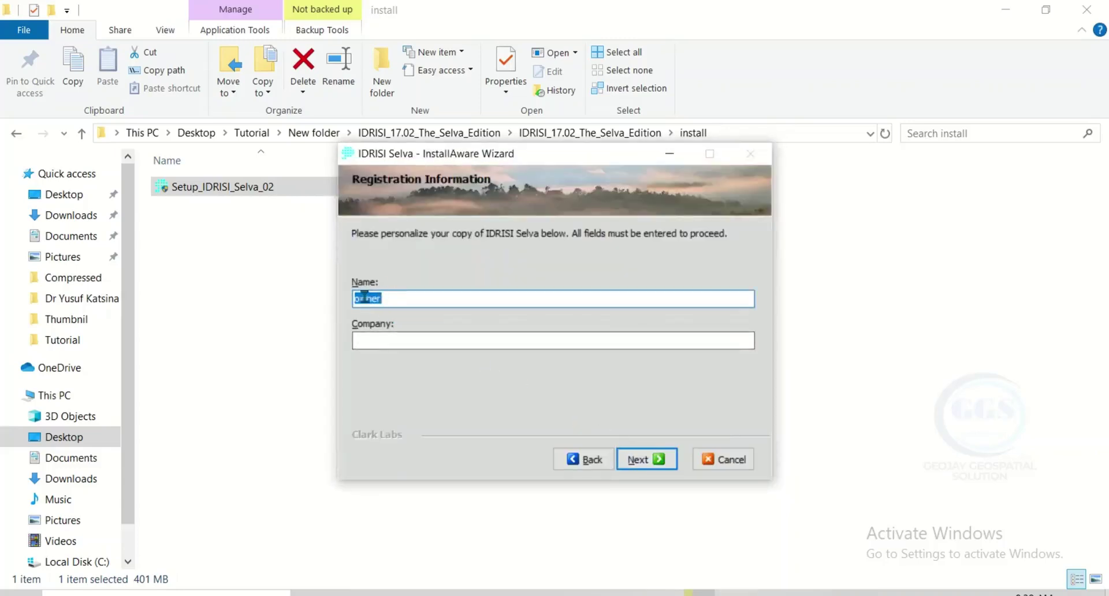
Enter 'Geojay GIS Solution' as the company and replace the registration name with the user's name.
{"action": "left_click", "coordinate": [383, 339]}
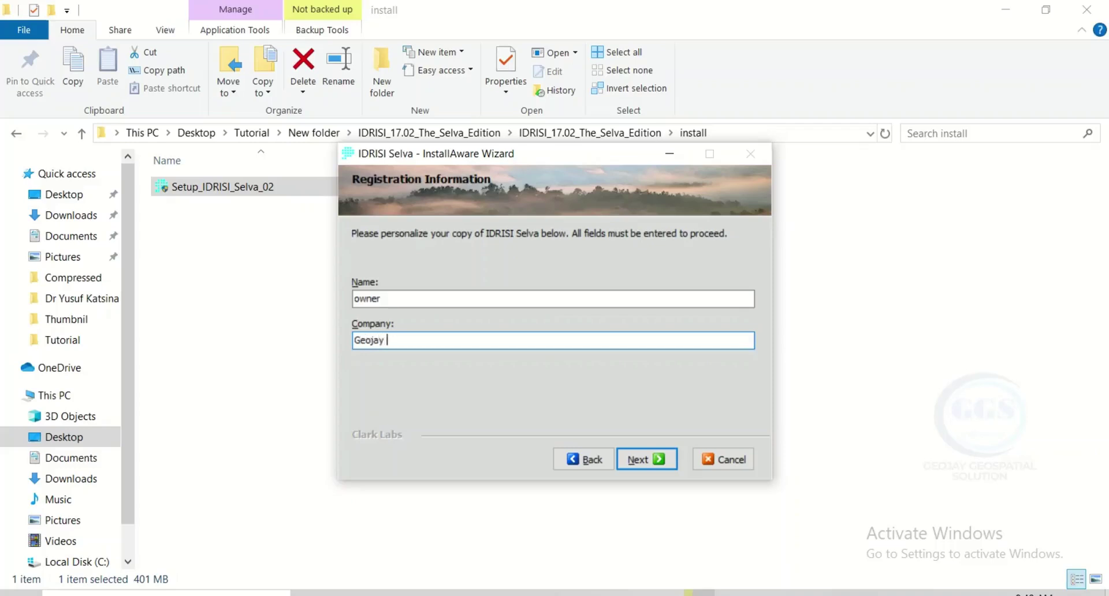
{"action": "type", "text": "Geojay GIS Solution"}
{"action": "double_click", "coordinate": [354, 300]}
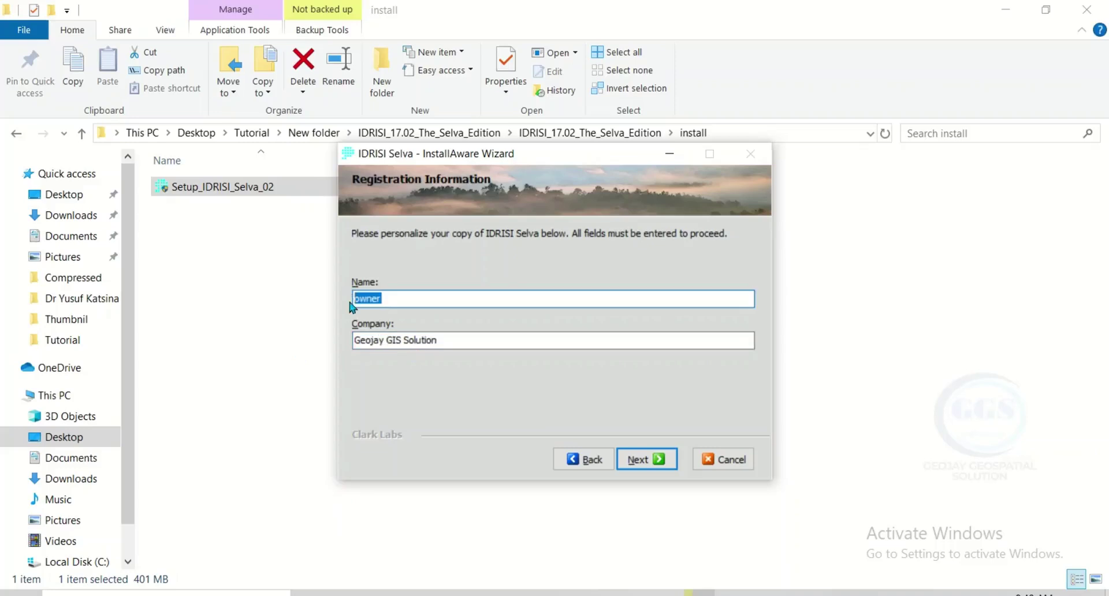
{"action": "type", "text": "GGS"}
Keep Complete Setup, the C:\Program Files (x86)\IDRISI Selva folder and the IDRISI Selva menu group.
{"action": "left_click", "coordinate": [642, 461]}
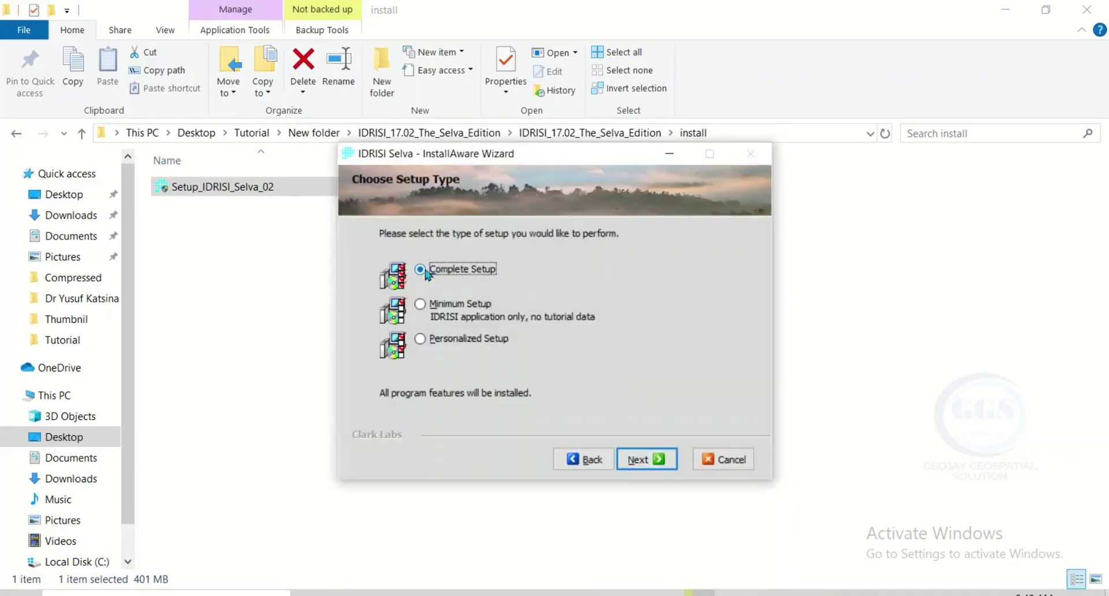
{"action": "left_click", "coordinate": [647, 461]}
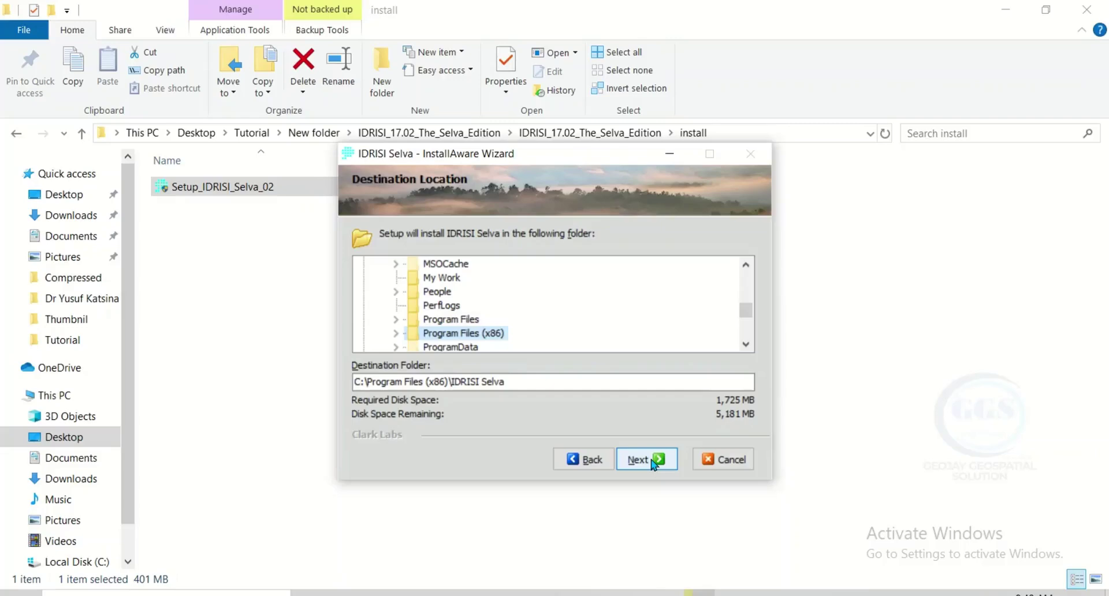
{"action": "left_click", "coordinate": [647, 460]}
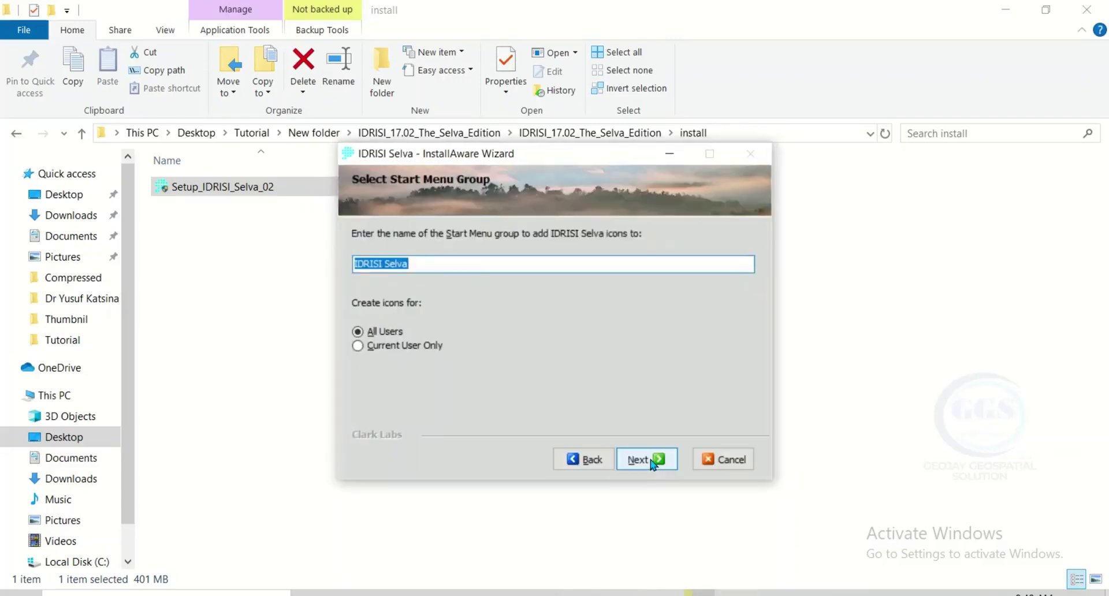
{"action": "left_click", "coordinate": [655, 463]}
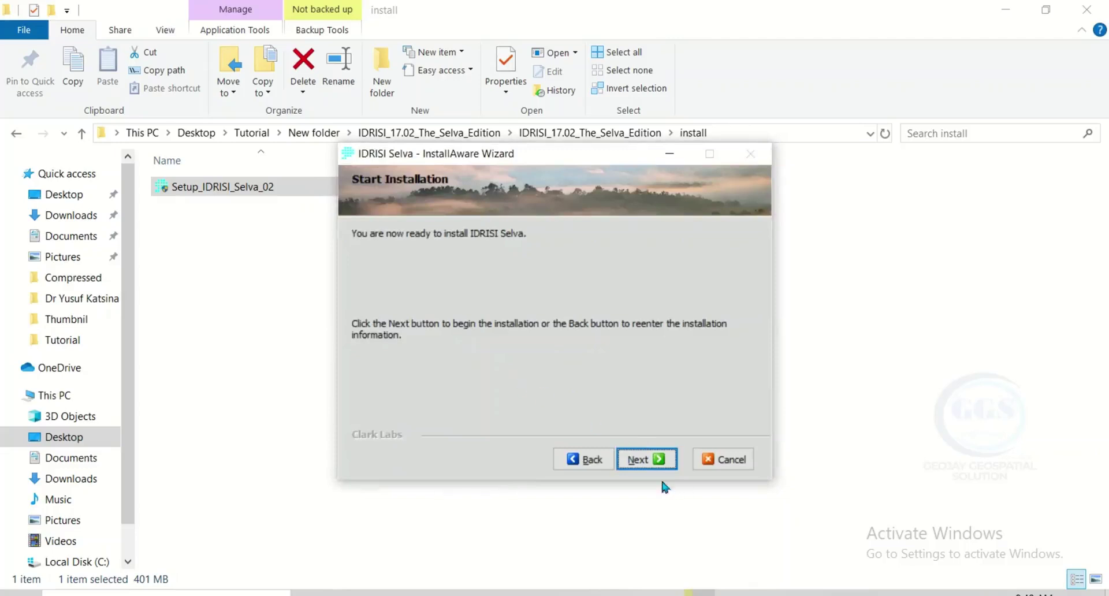
Install IDRISI Selva, finish the wizard and return to the IDRISI_17.02_The_Selva_Edition folder.
{"action": "left_click", "coordinate": [648, 459]}
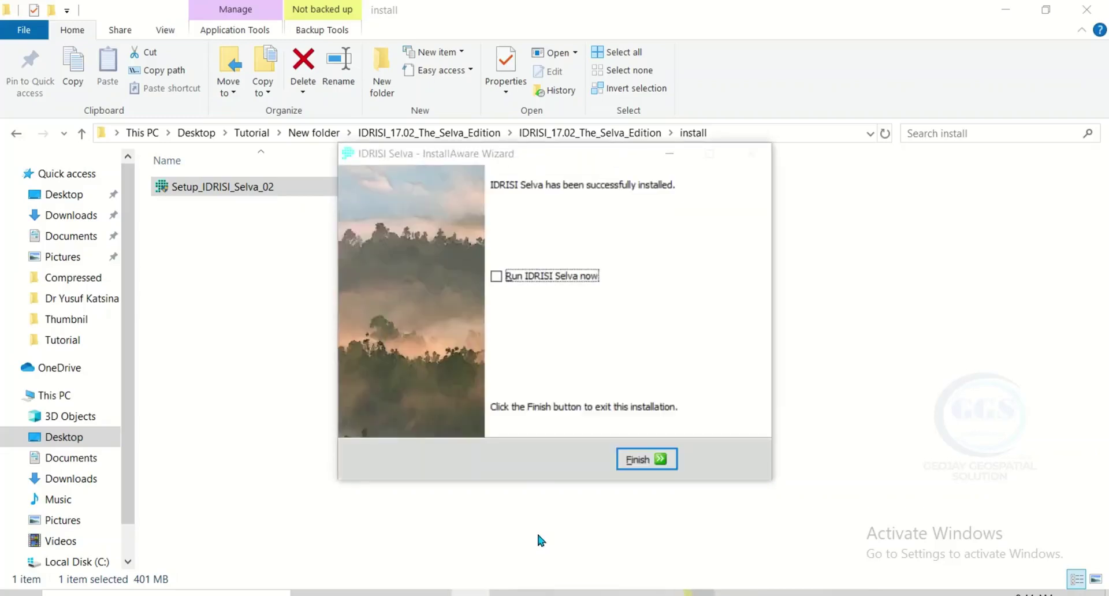
{"action": "left_click", "coordinate": [637, 460]}
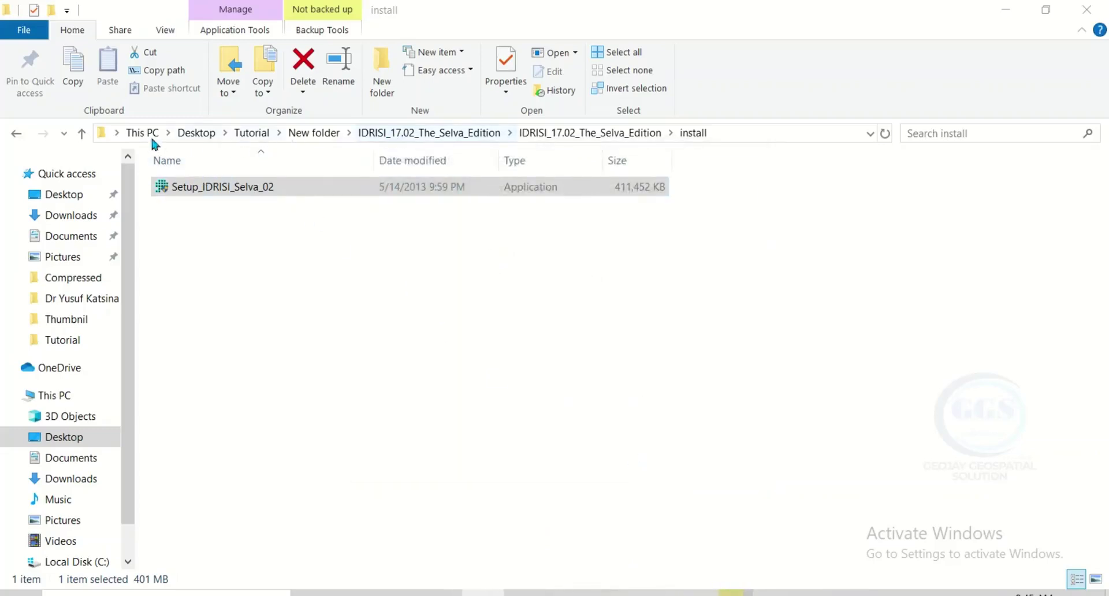
{"action": "left_click", "coordinate": [82, 134]}
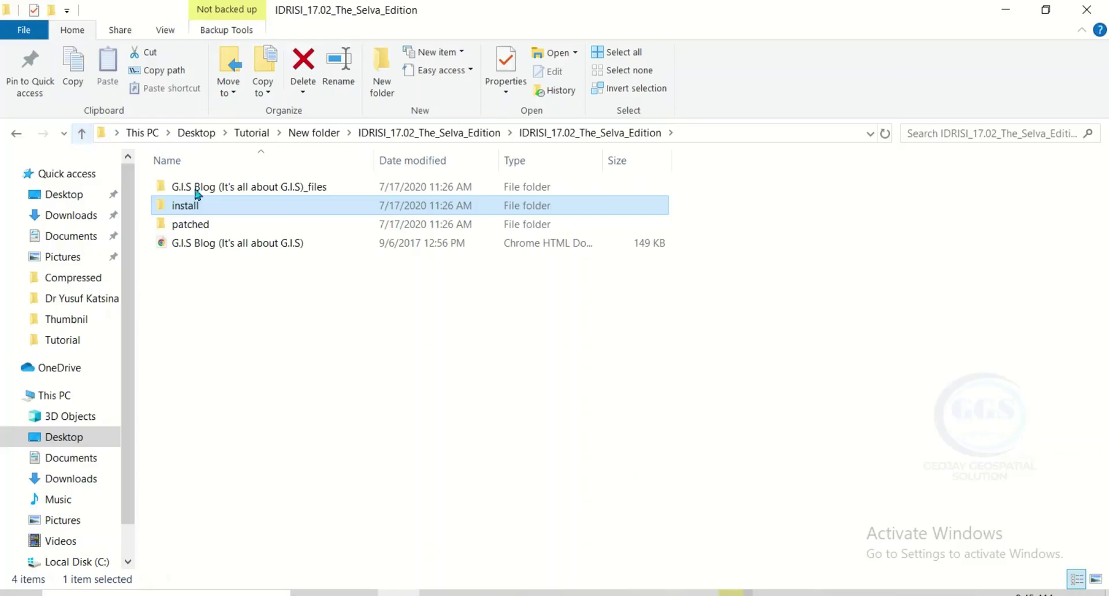
Copy idrisi32 from the patched folder and minimize File Explorer.
{"action": "left_click", "coordinate": [201, 230]}
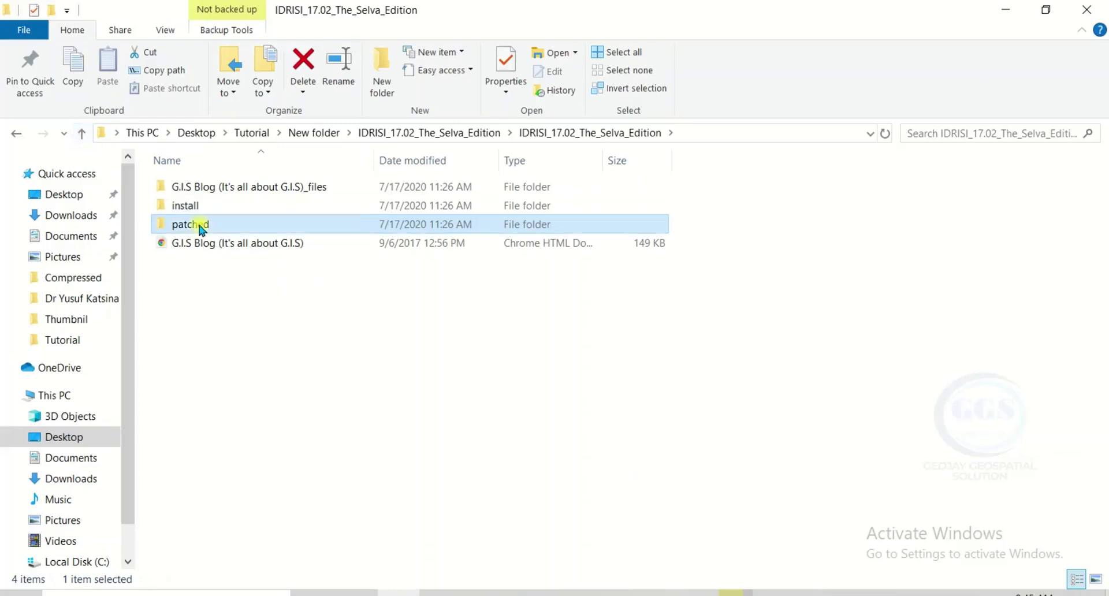
{"action": "double_click", "coordinate": [201, 228]}
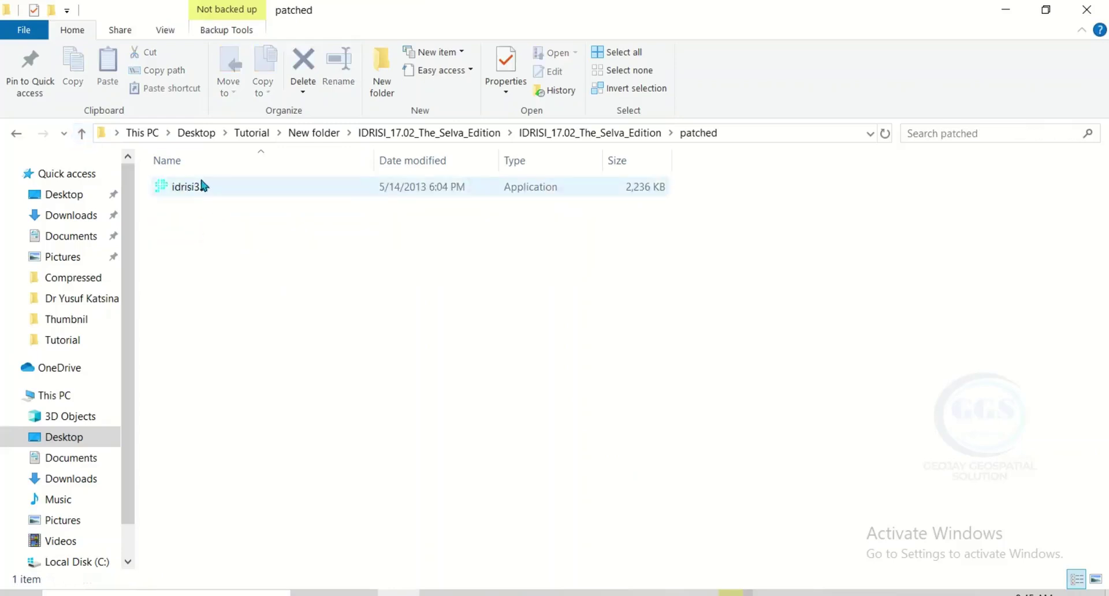
{"action": "left_click", "coordinate": [202, 188]}
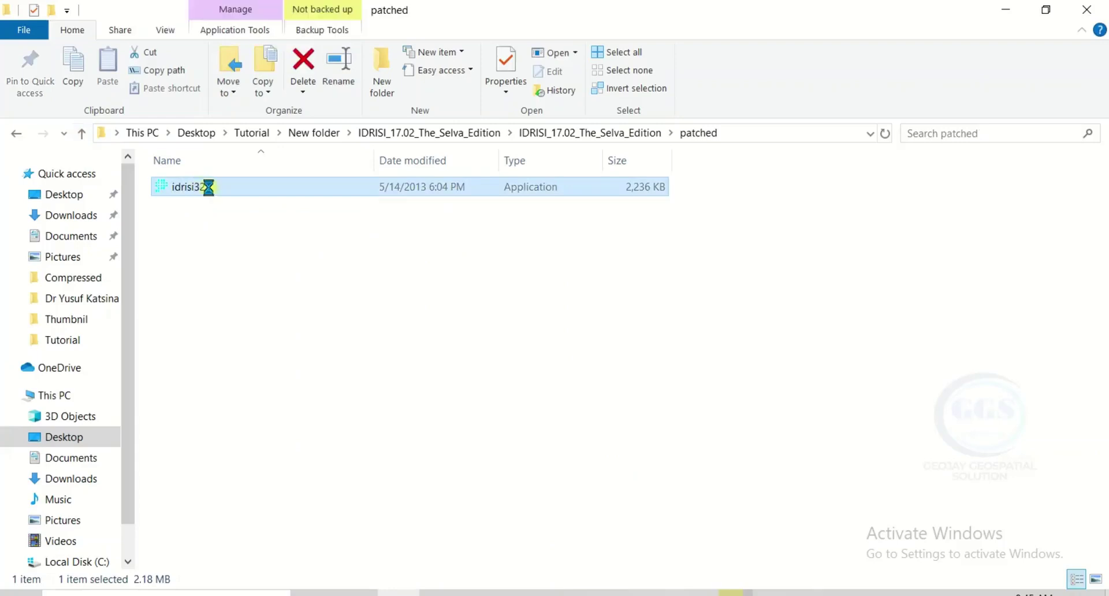
{"action": "right_click", "coordinate": [208, 189]}
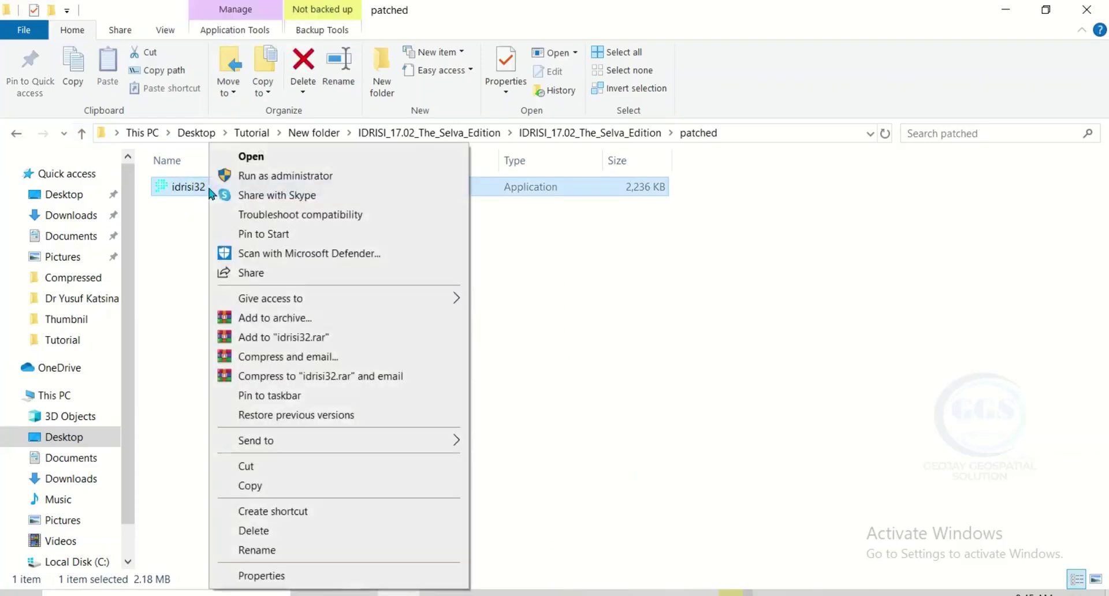
{"action": "left_click", "coordinate": [250, 486]}
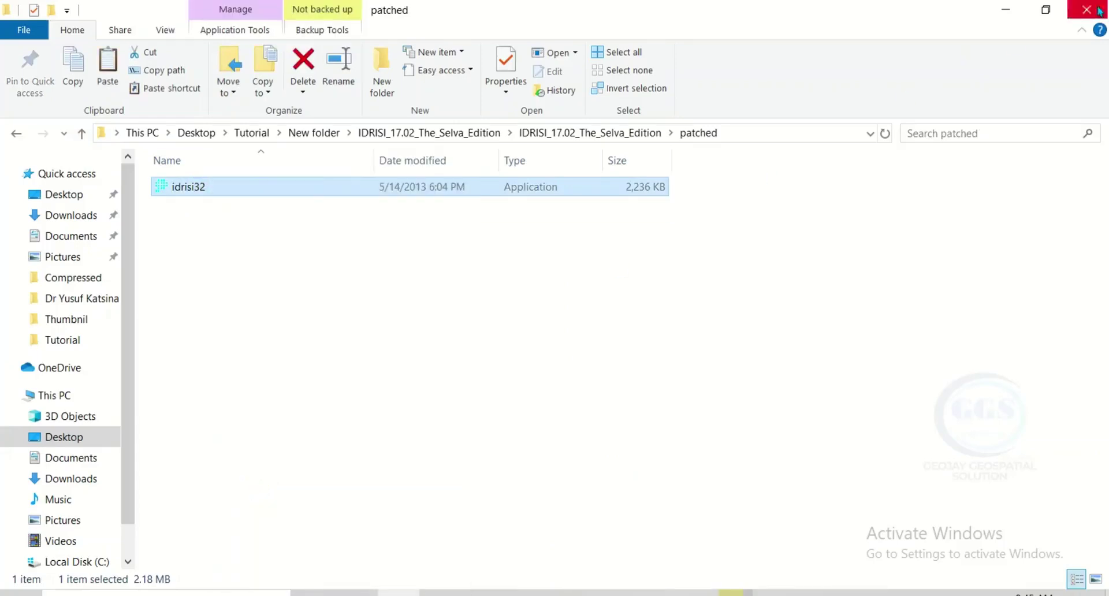
{"action": "left_click", "coordinate": [1008, 12]}
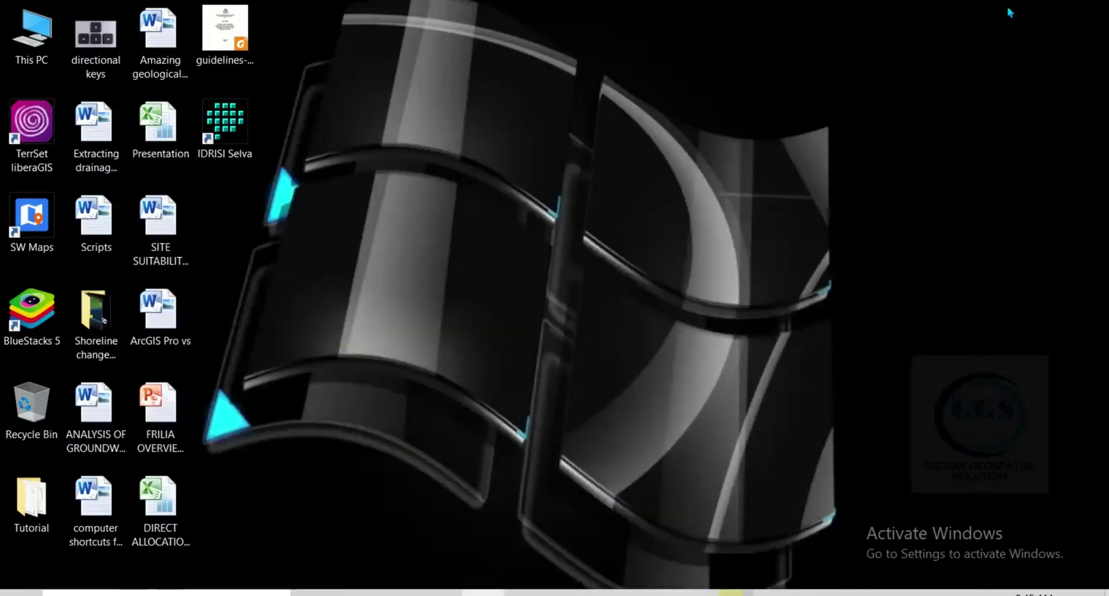
Open the IDRISI Selva shortcut's file location in a maximized window.
{"action": "right_click", "coordinate": [229, 120]}
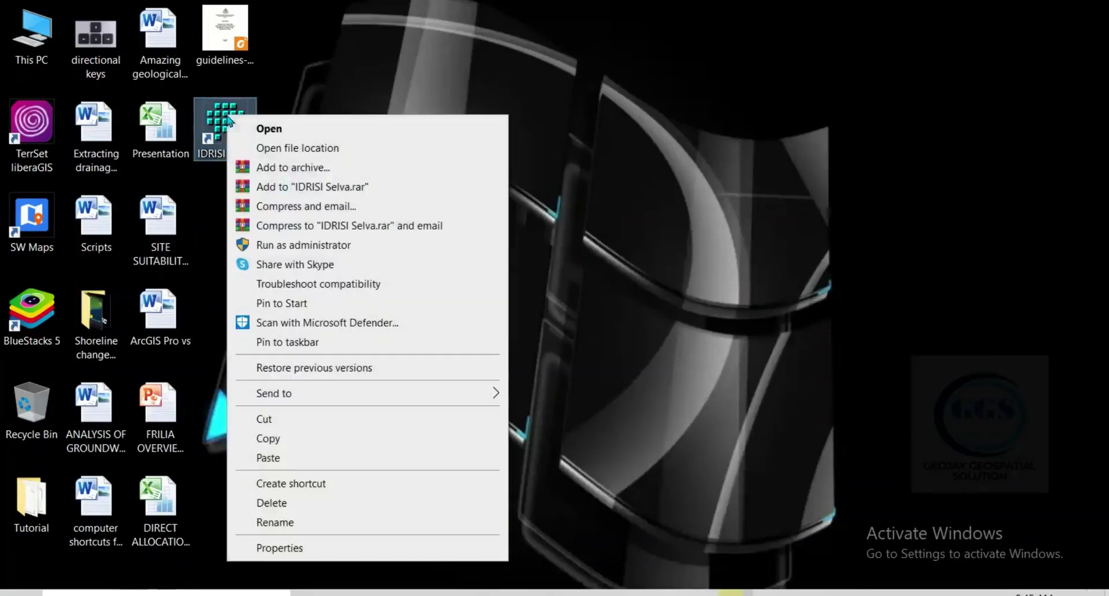
{"action": "left_click", "coordinate": [282, 149]}
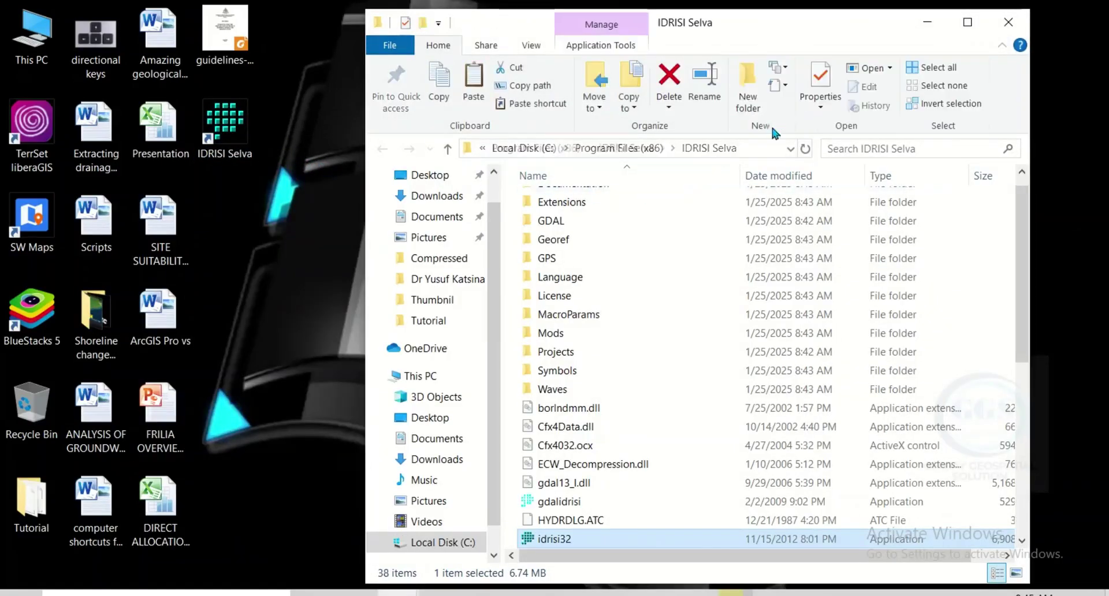
{"action": "left_click", "coordinate": [968, 24]}
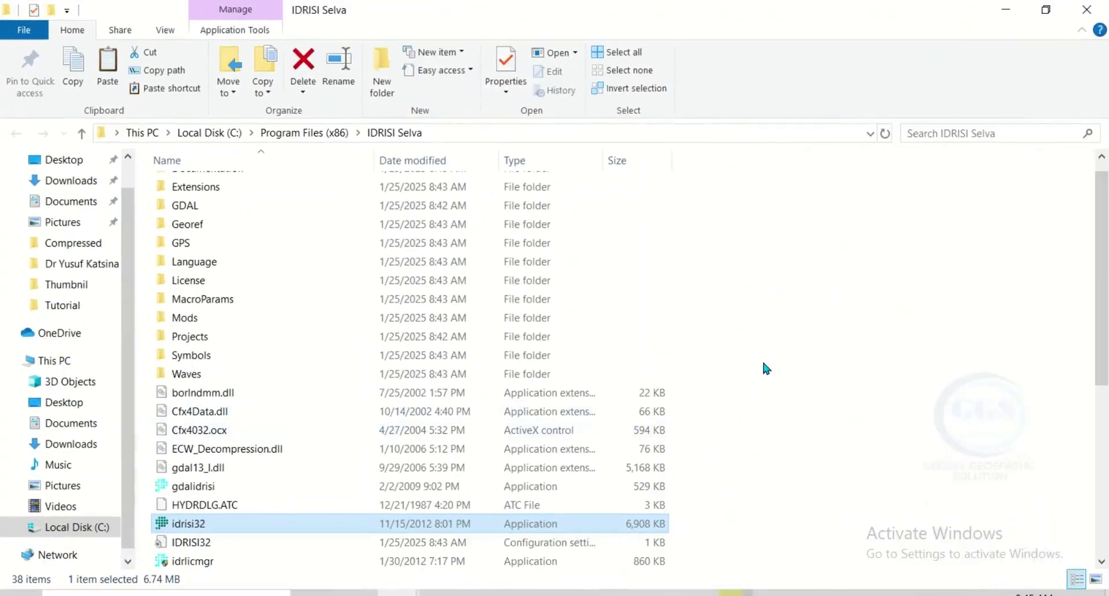
Paste the patched idrisi32, replacing the existing file with administrator permission, then minimize.
{"action": "right_click", "coordinate": [761, 358]}
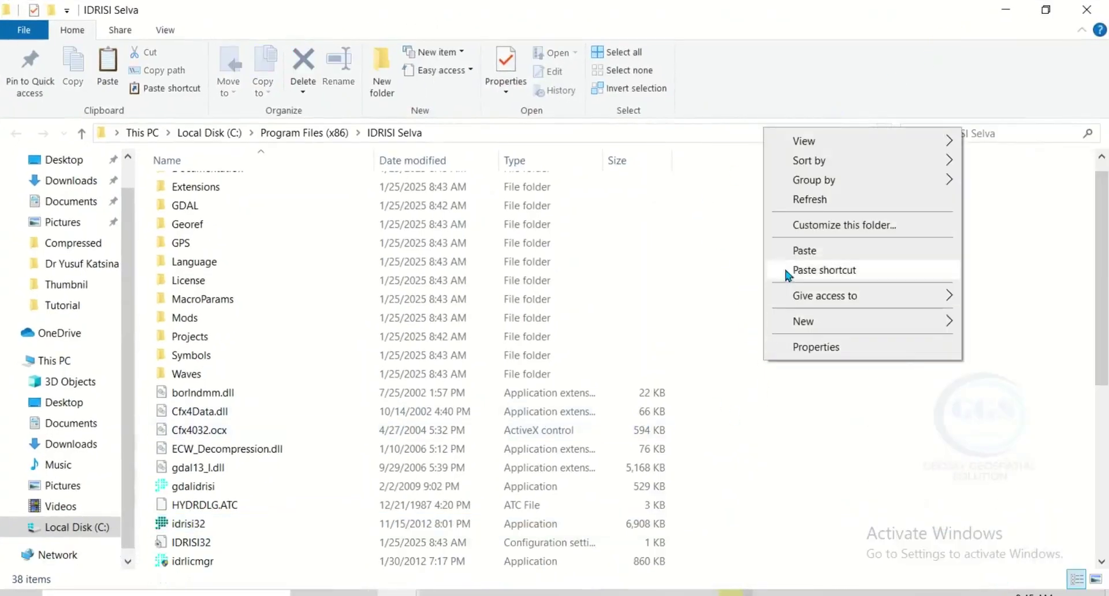
{"action": "left_click", "coordinate": [804, 252]}
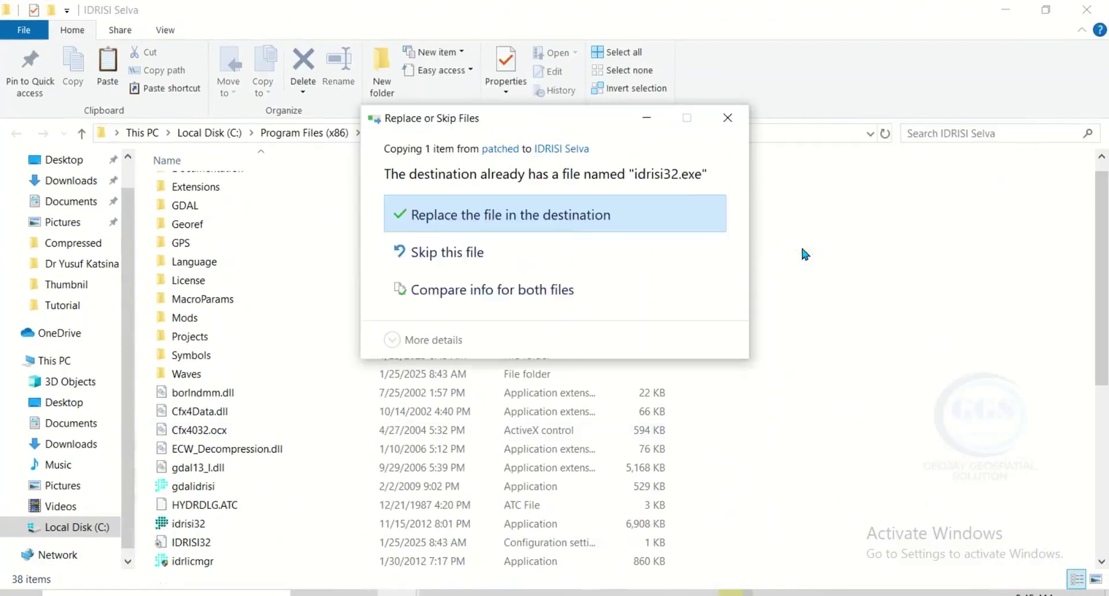
{"action": "left_click", "coordinate": [462, 217]}
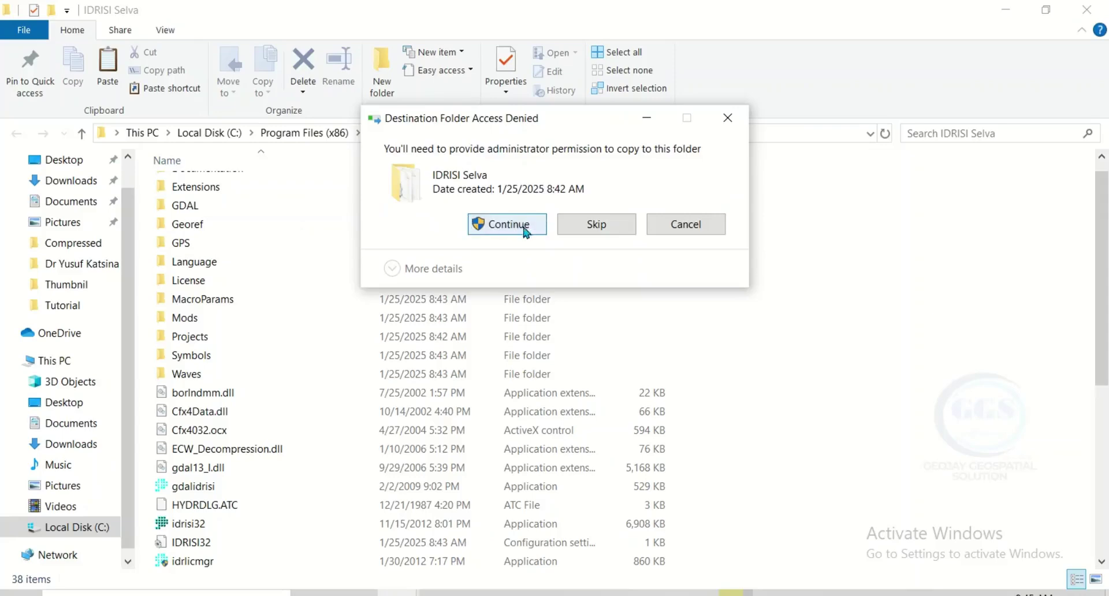
{"action": "left_click", "coordinate": [525, 229]}
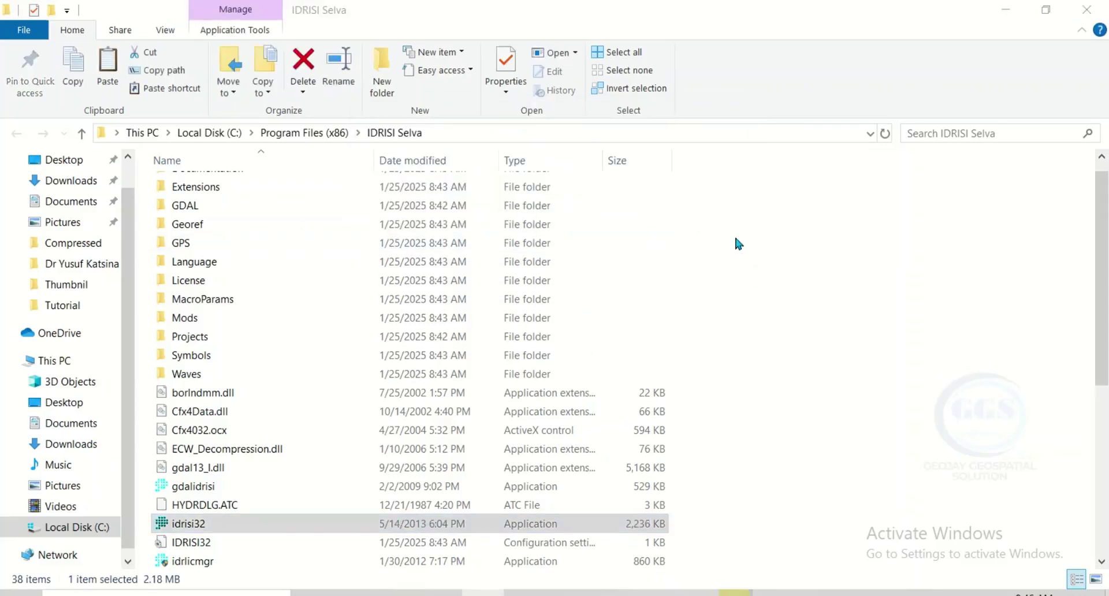
{"action": "left_click", "coordinate": [1001, 11]}
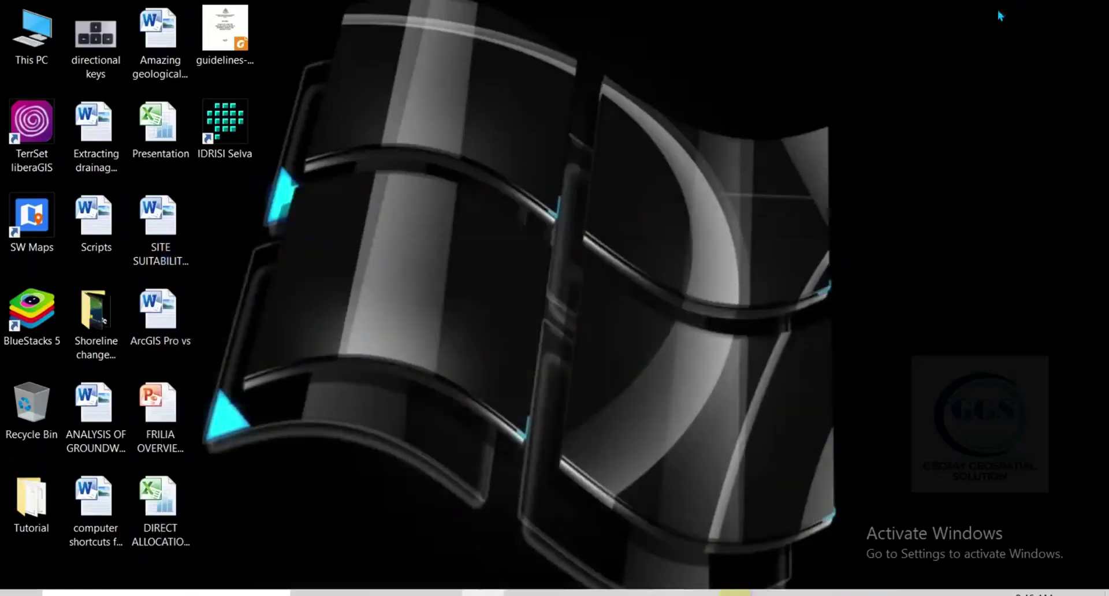
Launch IDRISI Selva from its desktop icon and open the Help menu.
{"action": "double_click", "coordinate": [224, 129]}
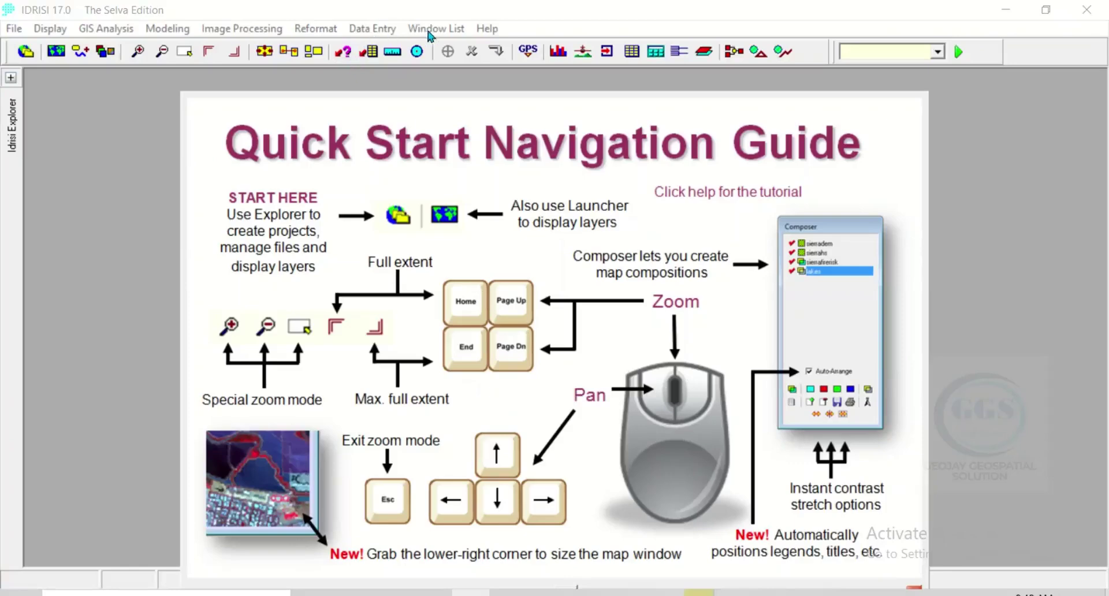
{"action": "left_click", "coordinate": [483, 30]}
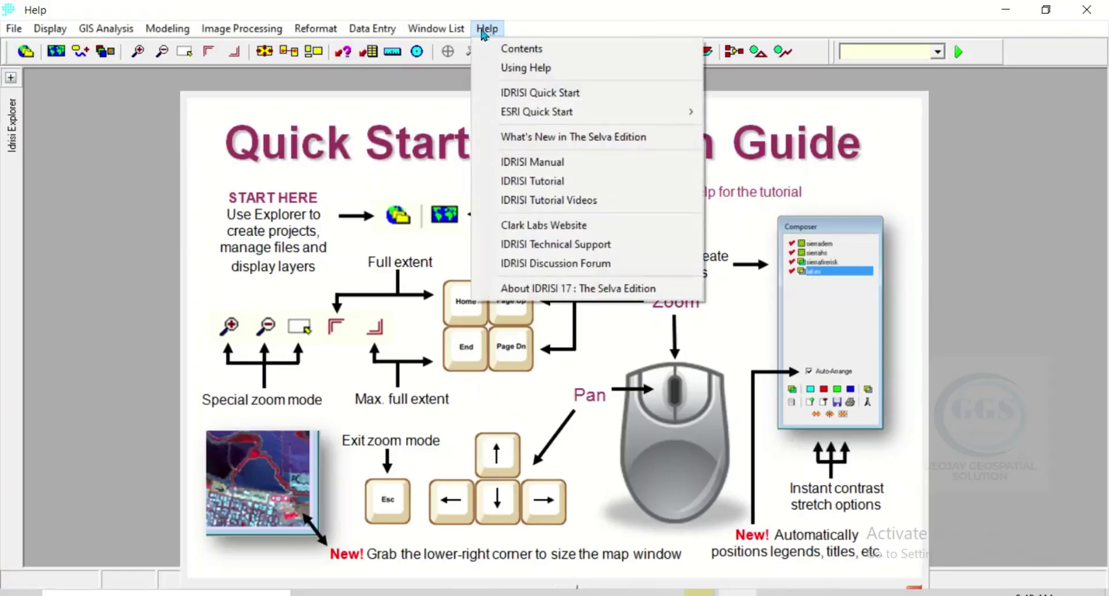
Open About IDRISI 17 : The Selva Edition, confirm it shows version 17.02, and dismiss it.
{"action": "left_click", "coordinate": [523, 289]}
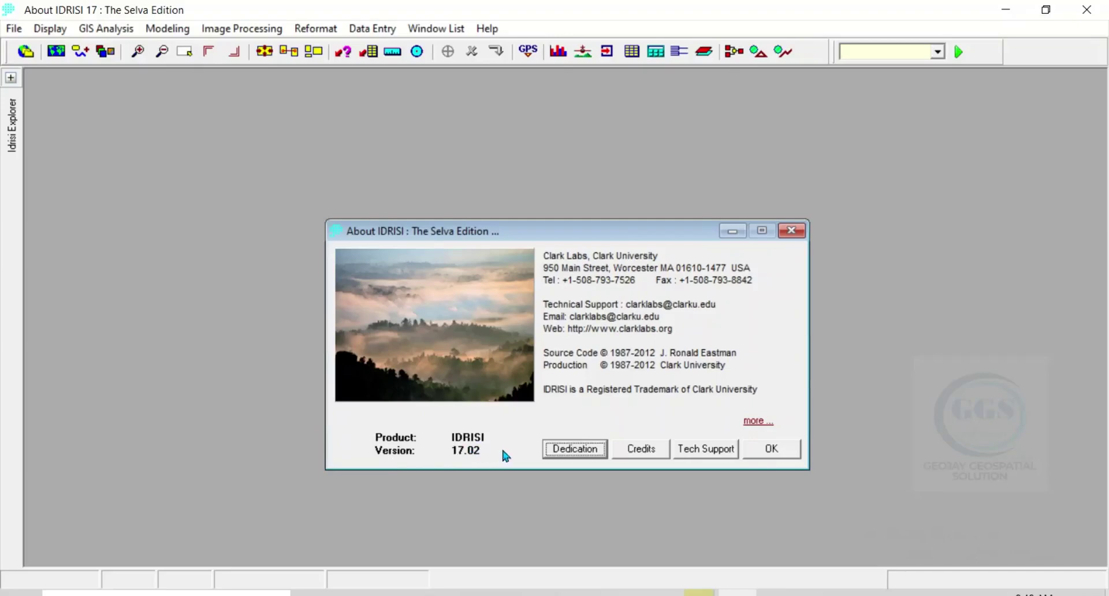
{"action": "left_click", "coordinate": [766, 460]}
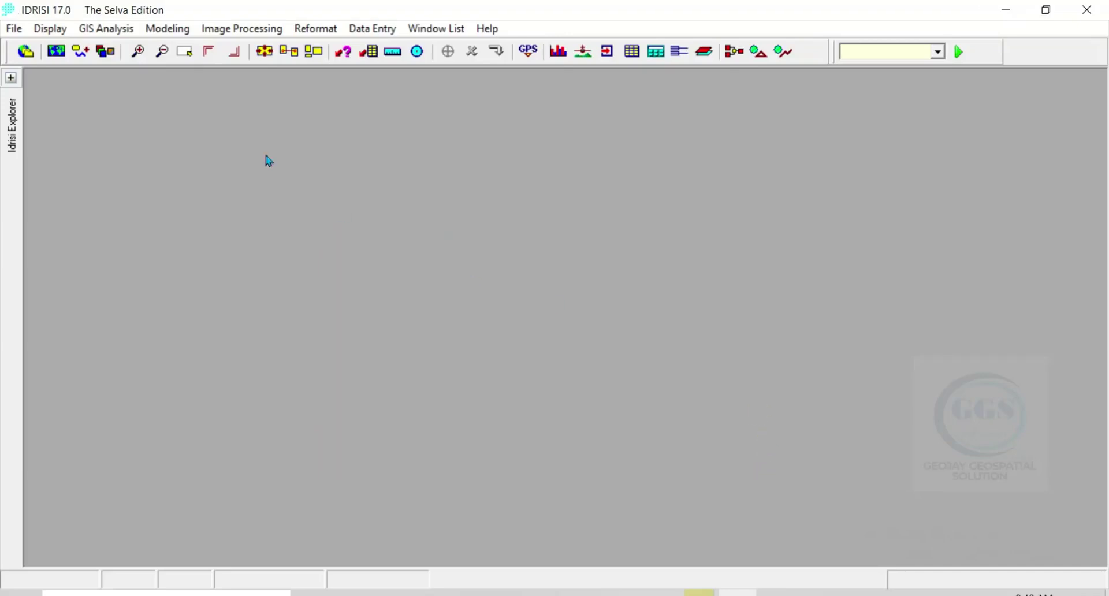
{"action": "left_click", "coordinate": [17, 35]}
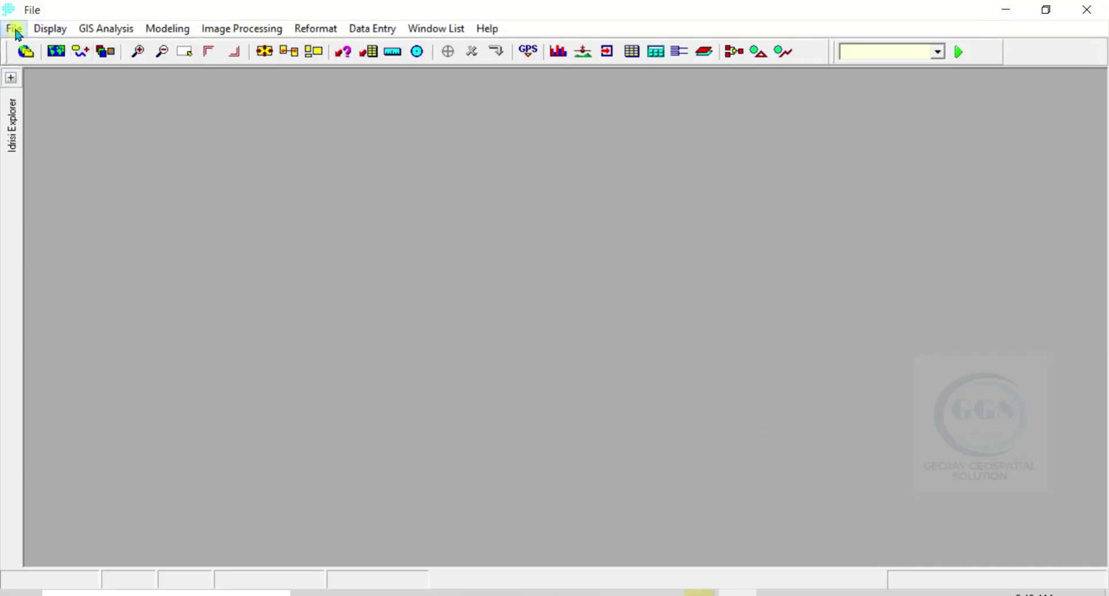
{"action": "mouse_move", "coordinate": [100, 31]}
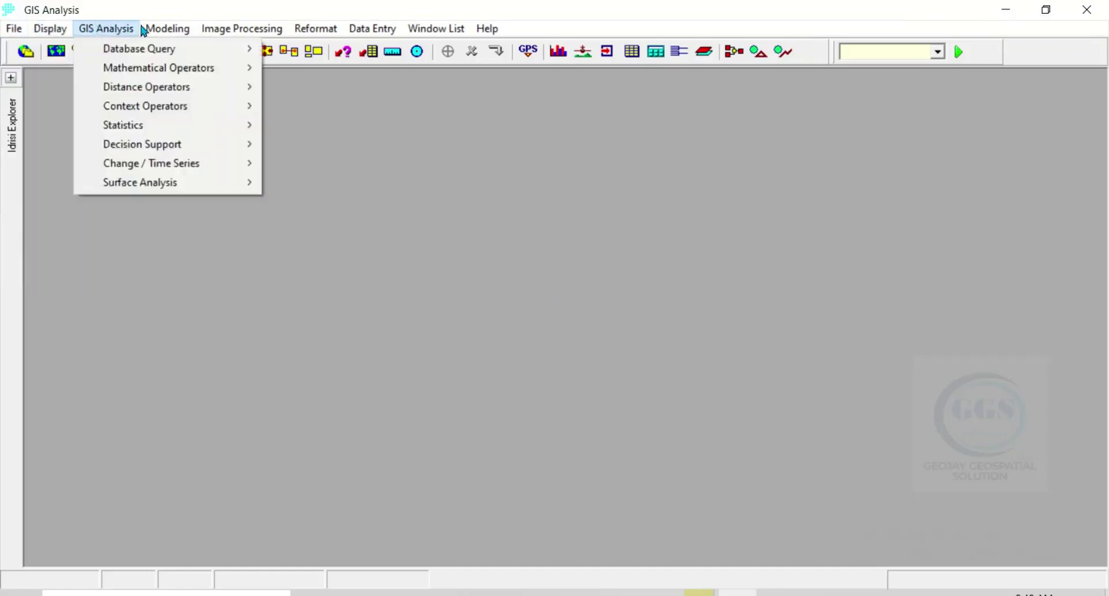
{"action": "mouse_move", "coordinate": [162, 32]}
{"action": "mouse_move", "coordinate": [225, 27]}
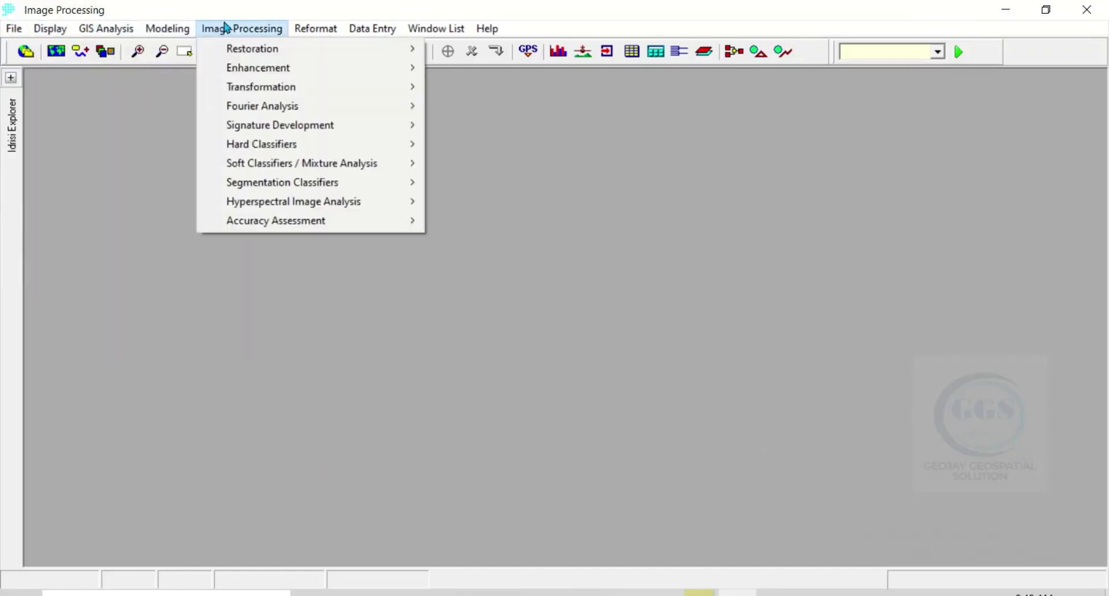
{"action": "mouse_move", "coordinate": [321, 34]}
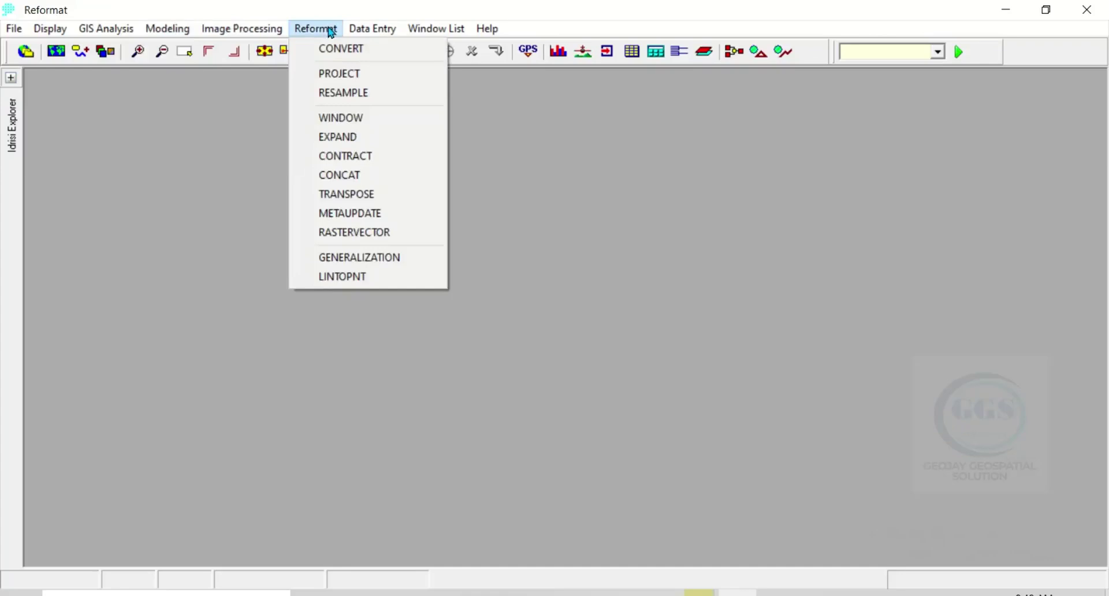
{"action": "mouse_move", "coordinate": [367, 31]}
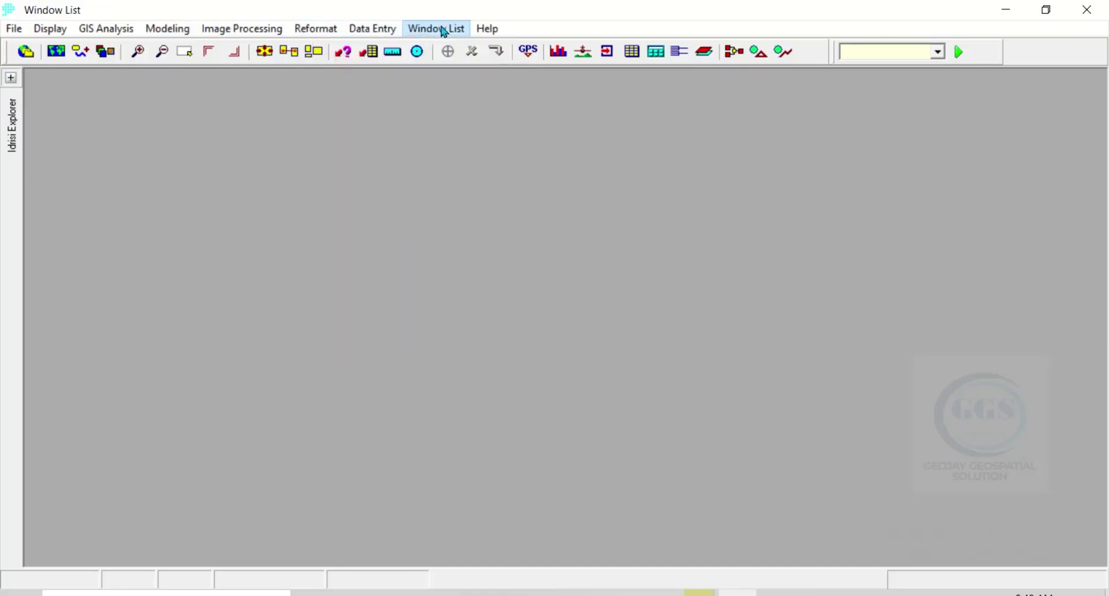
{"action": "mouse_move", "coordinate": [487, 29]}
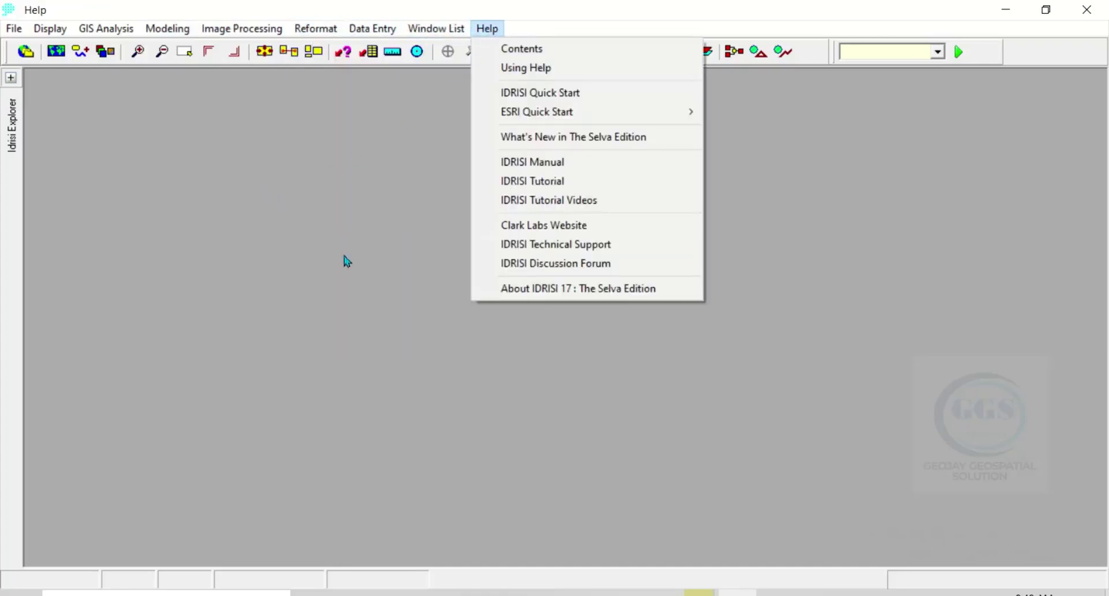
{"action": "left_click", "coordinate": [12, 80]}
{"action": "left_click", "coordinate": [11, 81]}
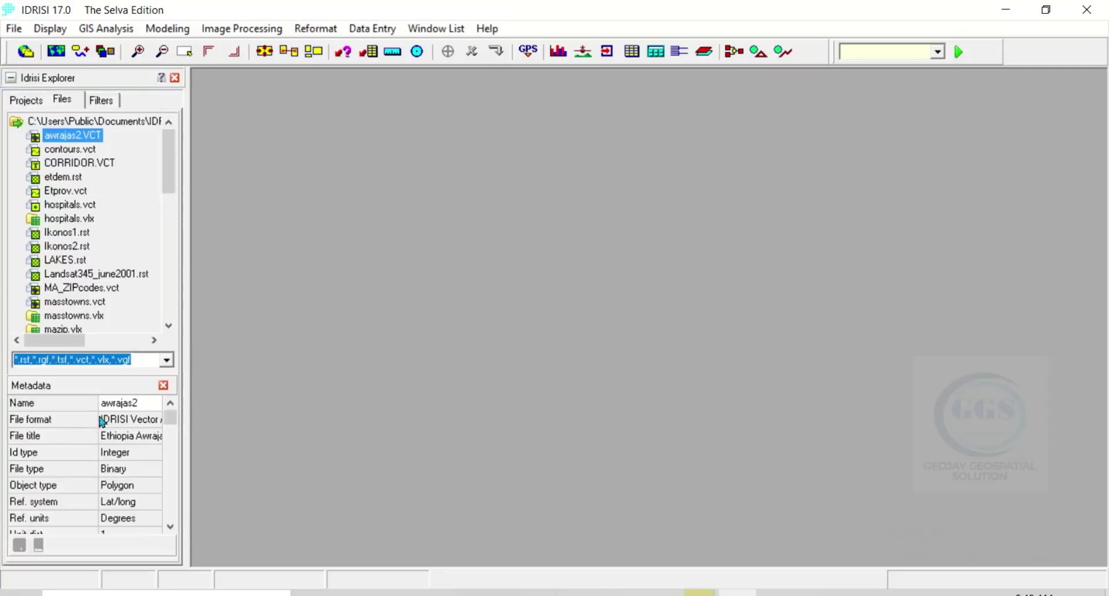
{"action": "left_click", "coordinate": [10, 80]}
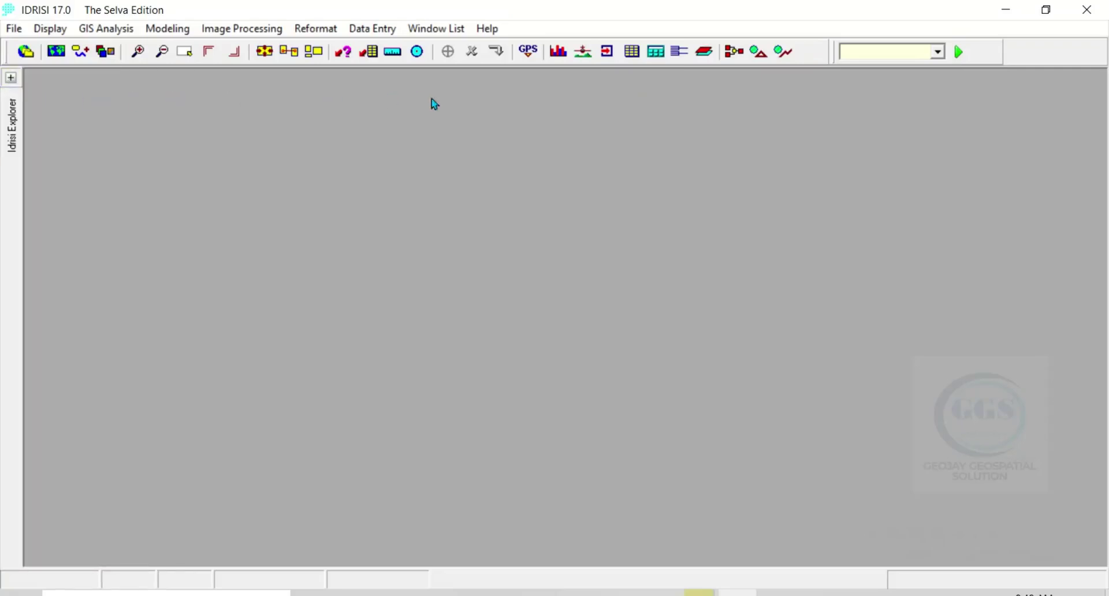